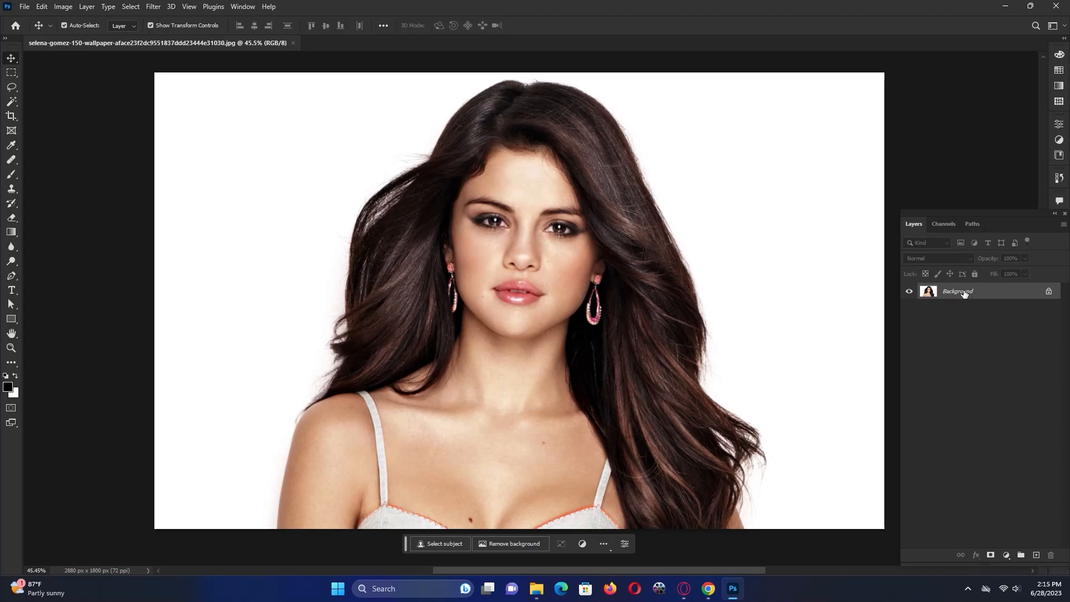
- Duplicate the Background layer and add a Hue/Saturation adjustment layer above the copy with saturation at -100
{"action": "key", "text": "ctrl+j"}
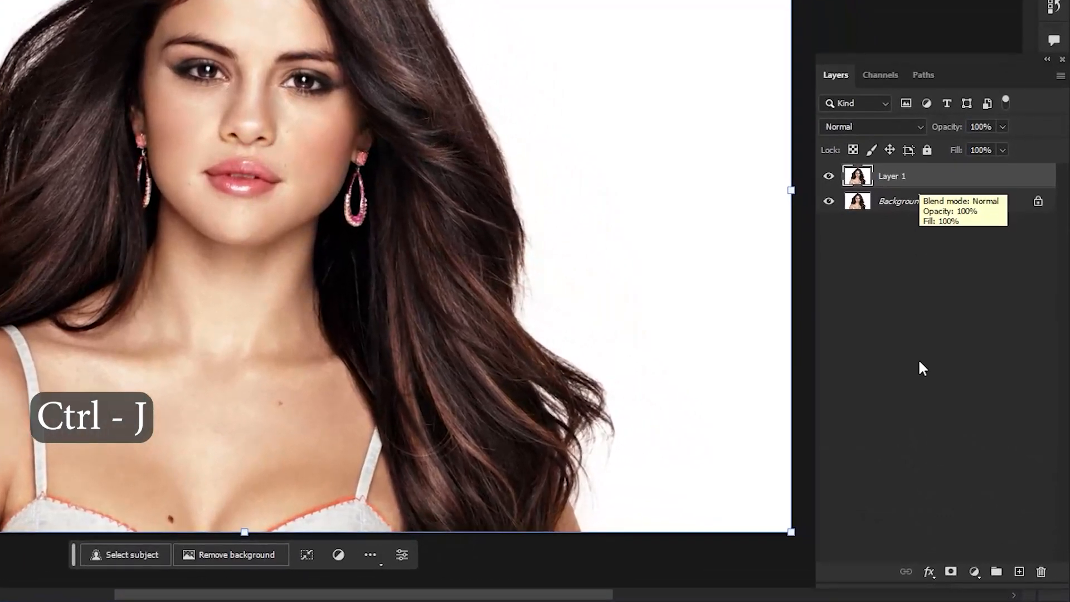
{"action": "left_click", "coordinate": [974, 572]}
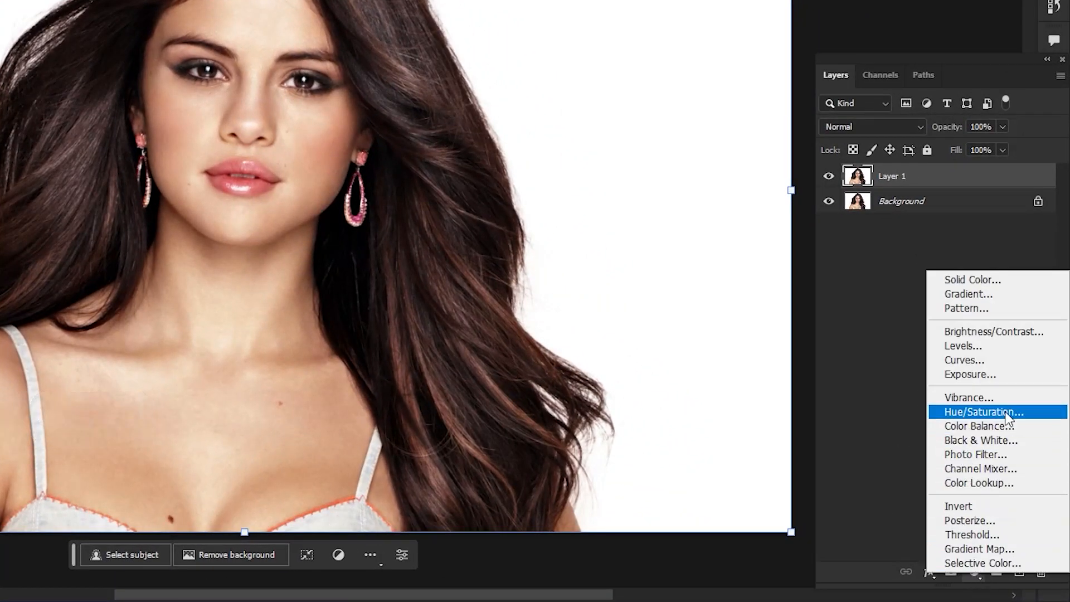
{"action": "left_click", "coordinate": [980, 412]}
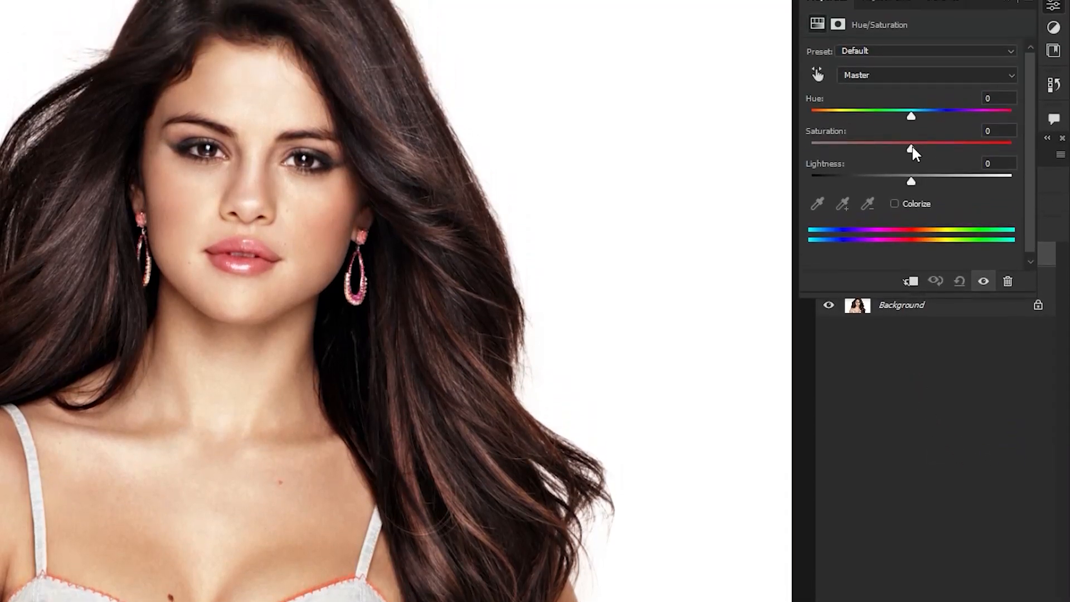
{"action": "left_click_drag", "start_coordinate": [912, 149], "coordinate": [797, 144]}
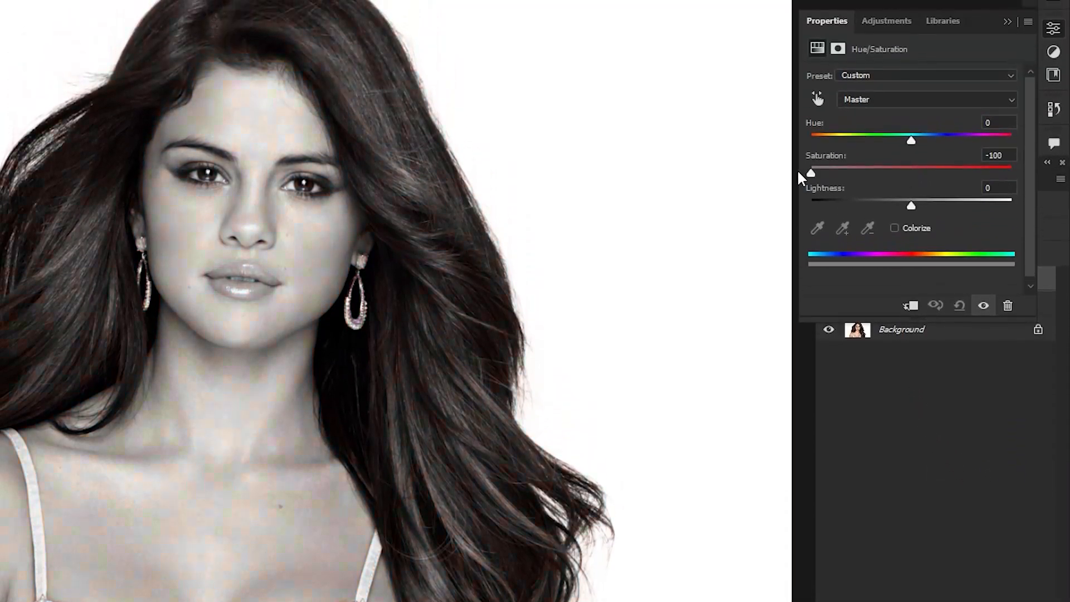
{"action": "left_click", "coordinate": [1007, 25]}
- Invert the colors of the duplicated photo layer, Layer 1
{"action": "left_click", "coordinate": [858, 308]}
{"action": "key", "text": "ctrl+i"}
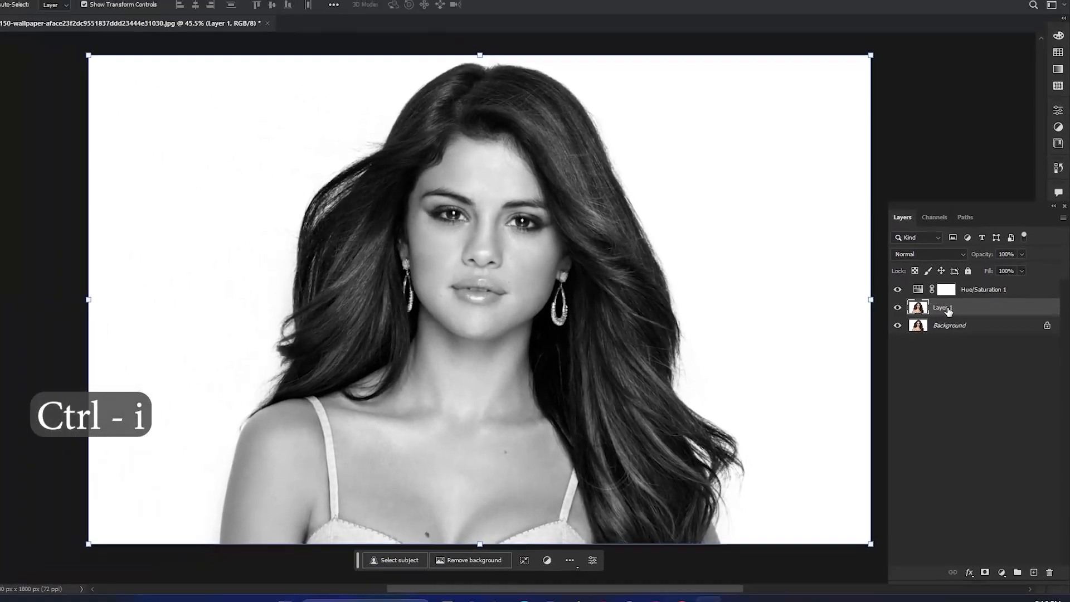
{"action": "key", "text": "ctrl"}
{"action": "key", "text": "ctrl+i"}
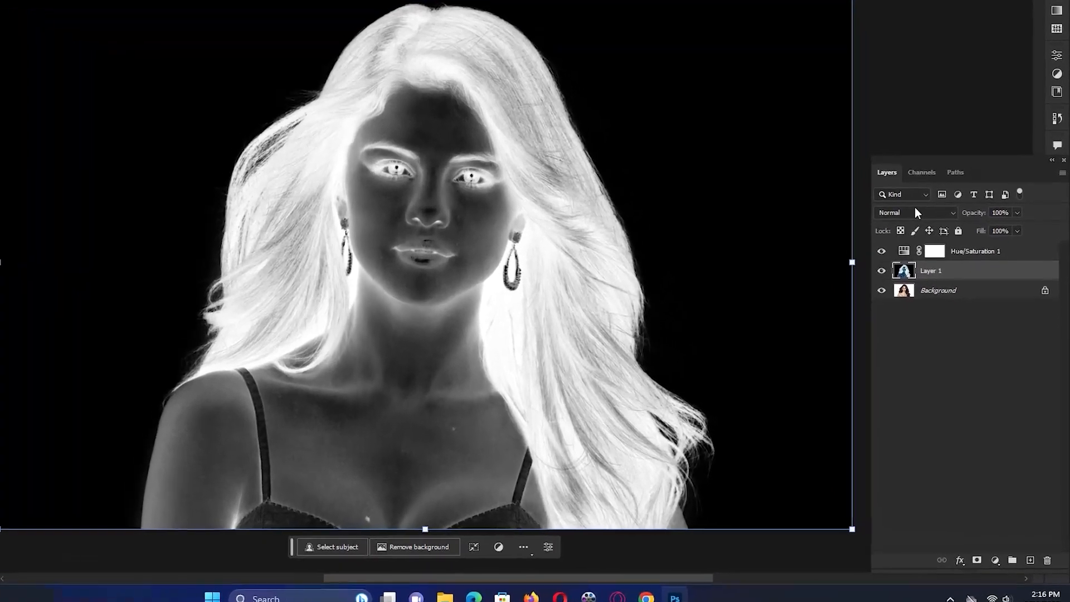
- Set the blend mode of the inverted Layer 1 to Color Dodge and keep that layer selected
{"action": "left_click", "coordinate": [937, 259]}
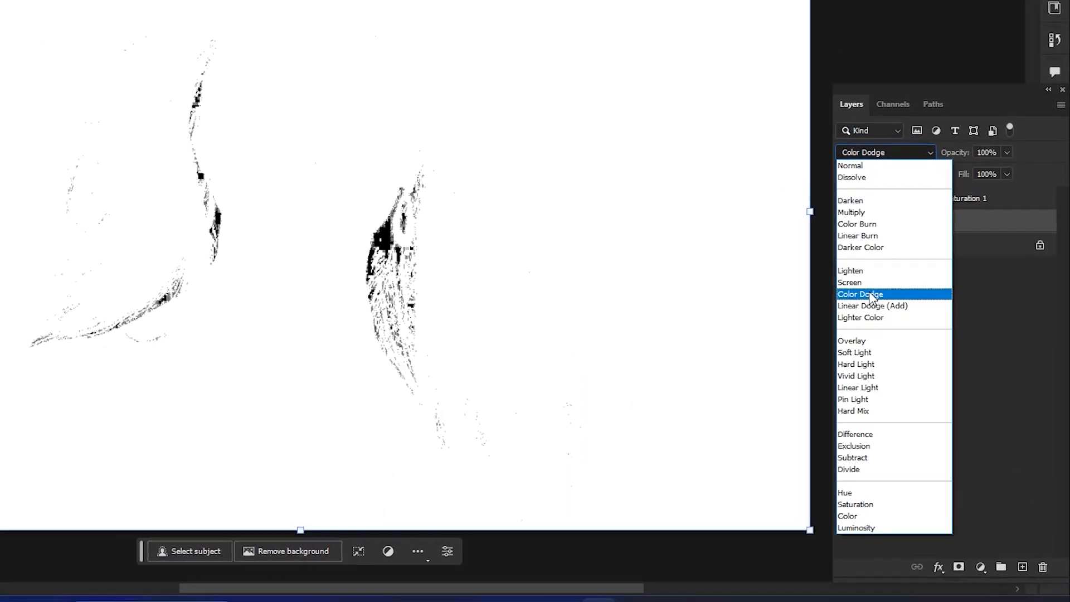
{"action": "left_click", "coordinate": [859, 280]}
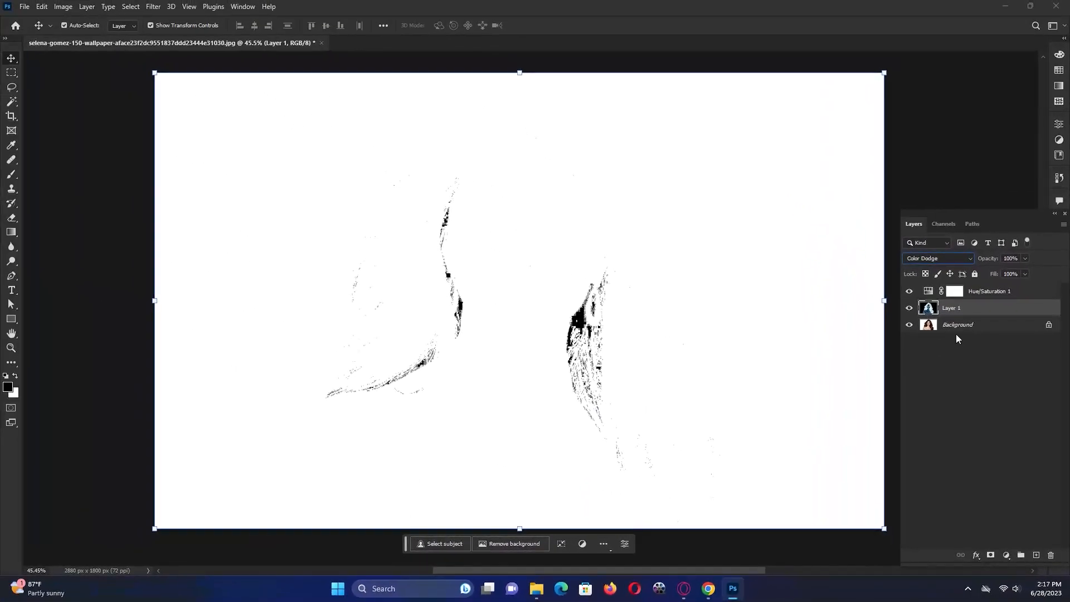
{"action": "left_click", "coordinate": [957, 339]}
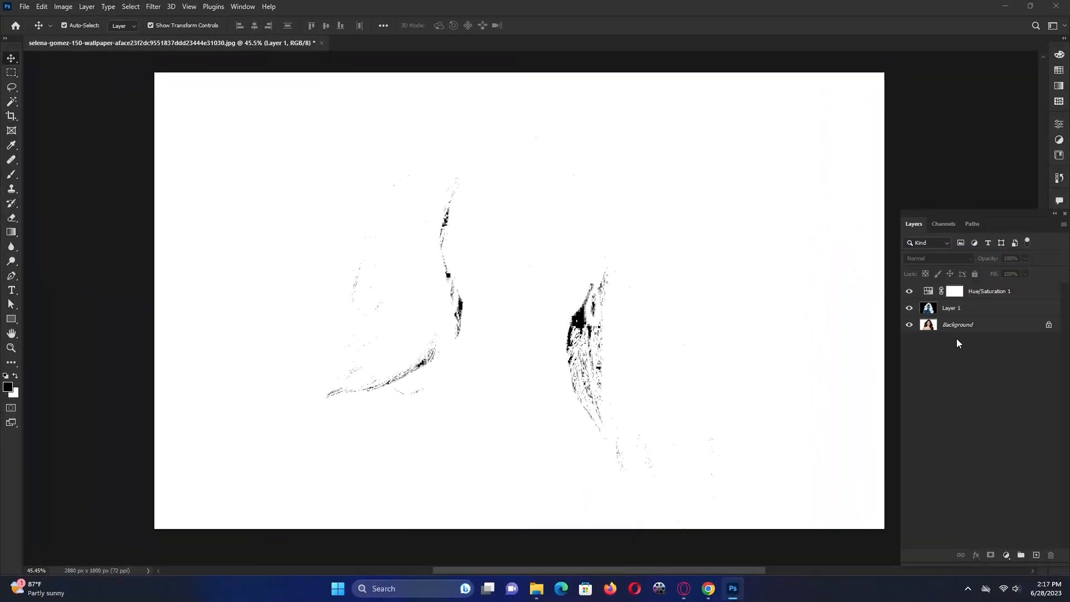
{"action": "left_click", "coordinate": [952, 309]}
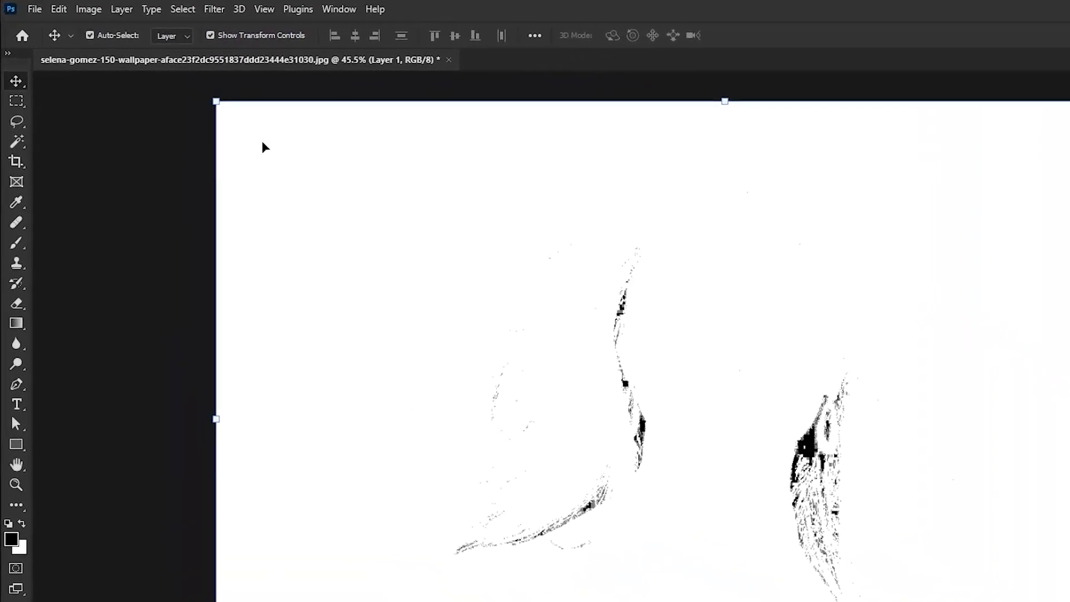
- Apply a Gaussian Blur with a radius of 26.9 pixels to Layer 1
{"action": "left_click", "coordinate": [219, 9]}
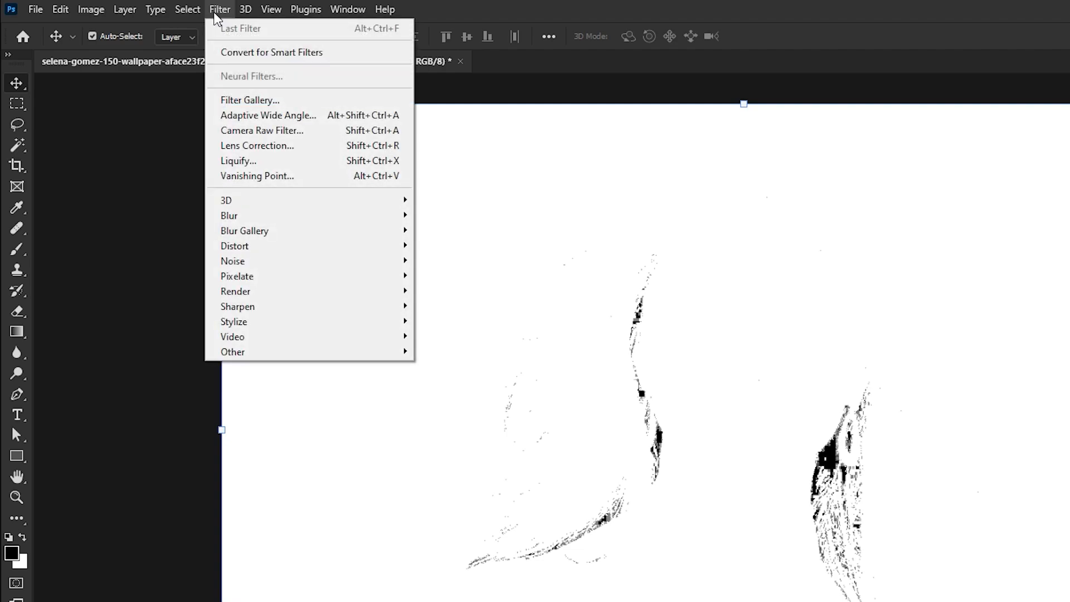
{"action": "mouse_move", "coordinate": [273, 219]}
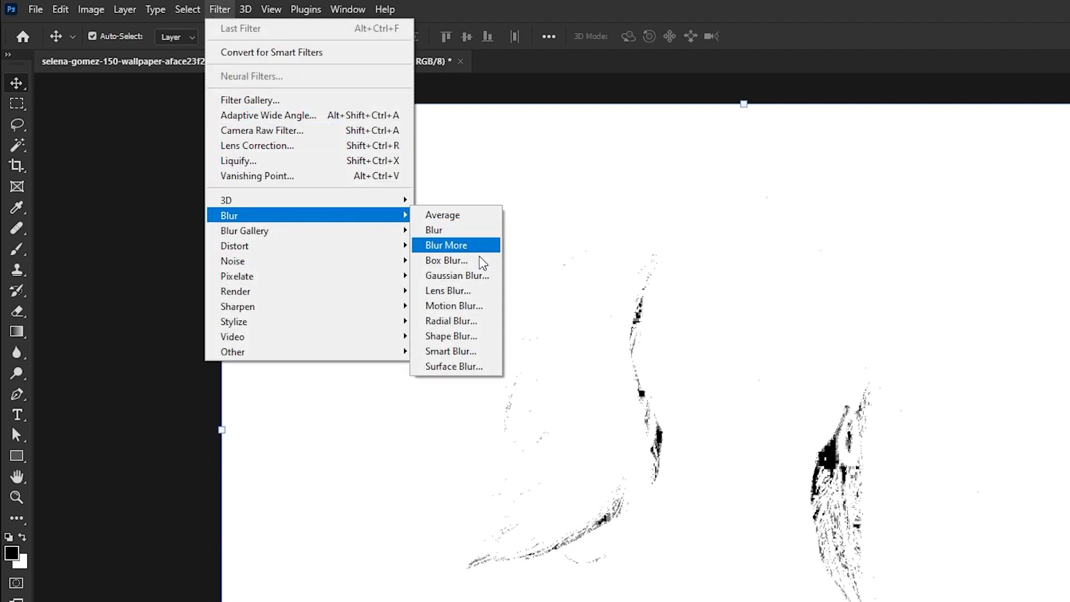
{"action": "left_click", "coordinate": [457, 275]}
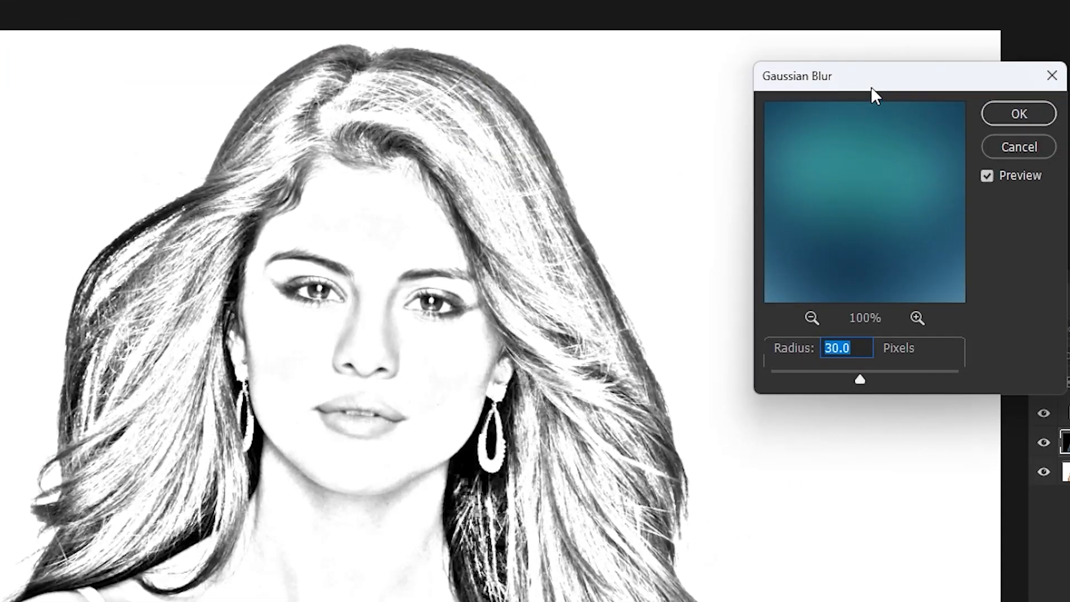
{"action": "left_click_drag", "start_coordinate": [871, 86], "coordinate": [842, 95]}
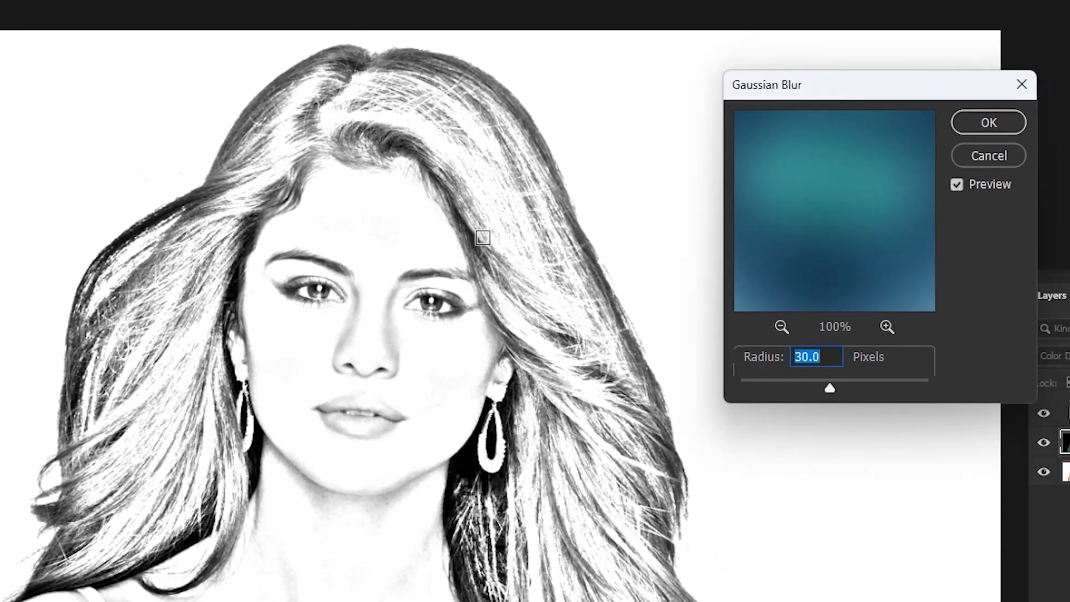
{"action": "left_click", "coordinate": [781, 326]}
{"action": "left_click_drag", "start_coordinate": [824, 391], "coordinate": [809, 391]}
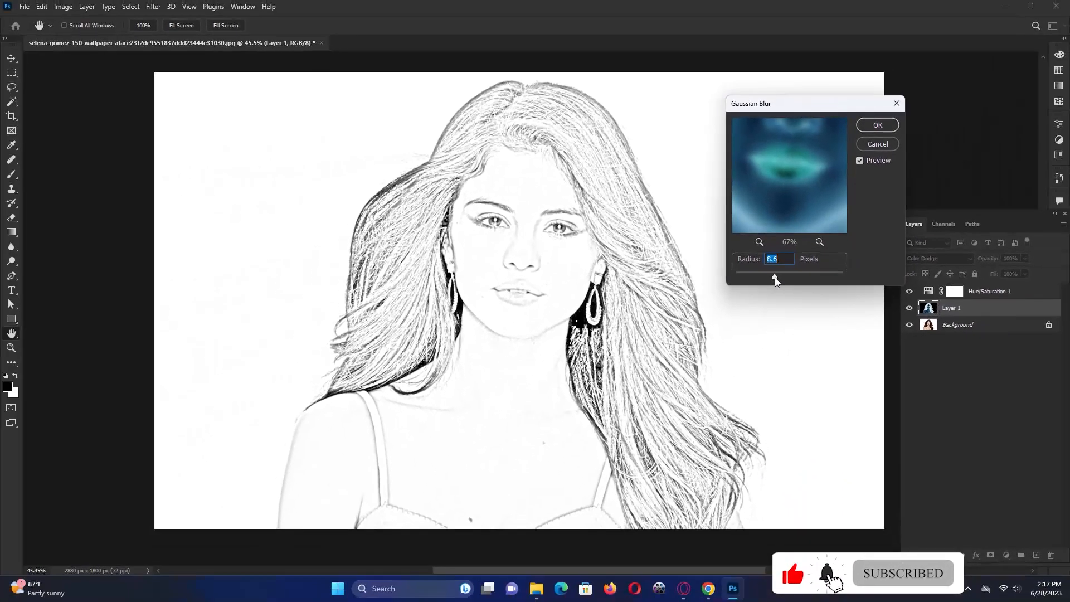
{"action": "left_click_drag", "start_coordinate": [775, 277], "coordinate": [784, 275]}
{"action": "left_click", "coordinate": [791, 262]}
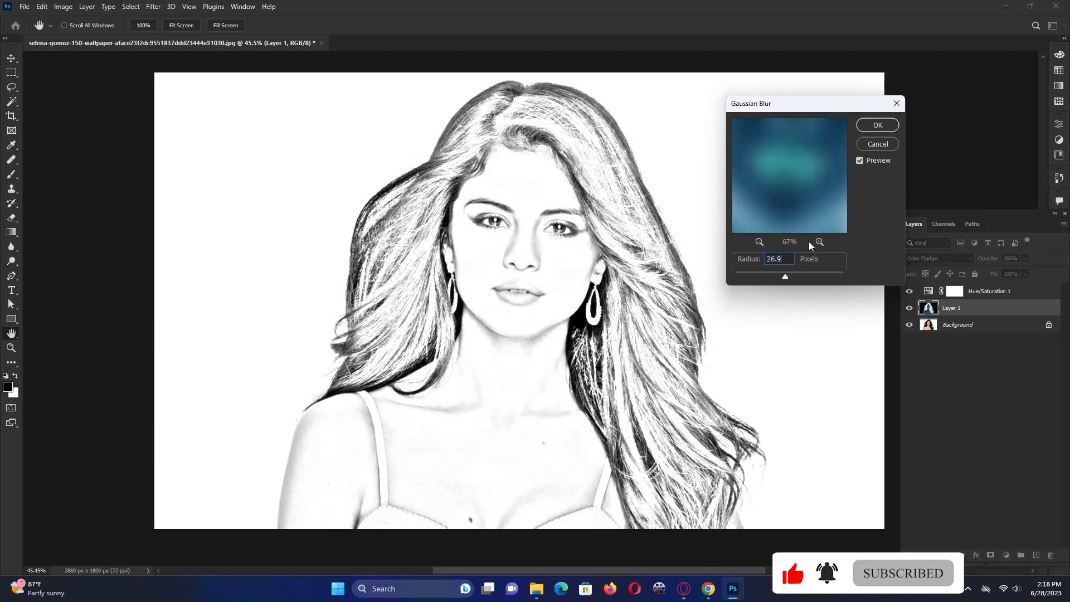
{"action": "left_click", "coordinate": [878, 126]}
{"action": "key", "text": "v"}
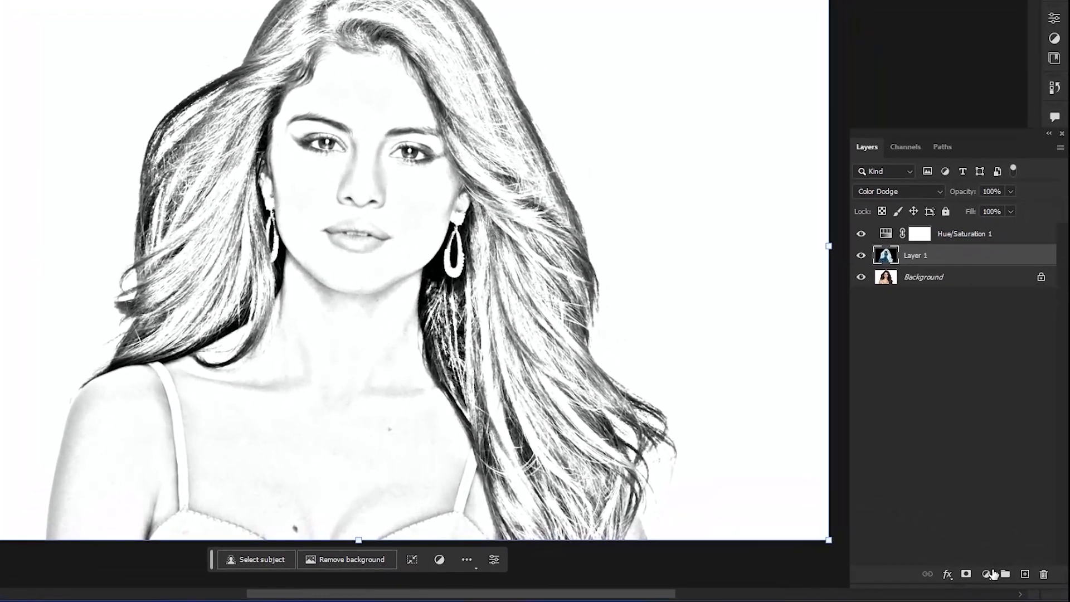
- Add a Levels adjustment layer above Layer 1 and set its midtone value to 0.96
{"action": "left_click", "coordinate": [990, 574]}
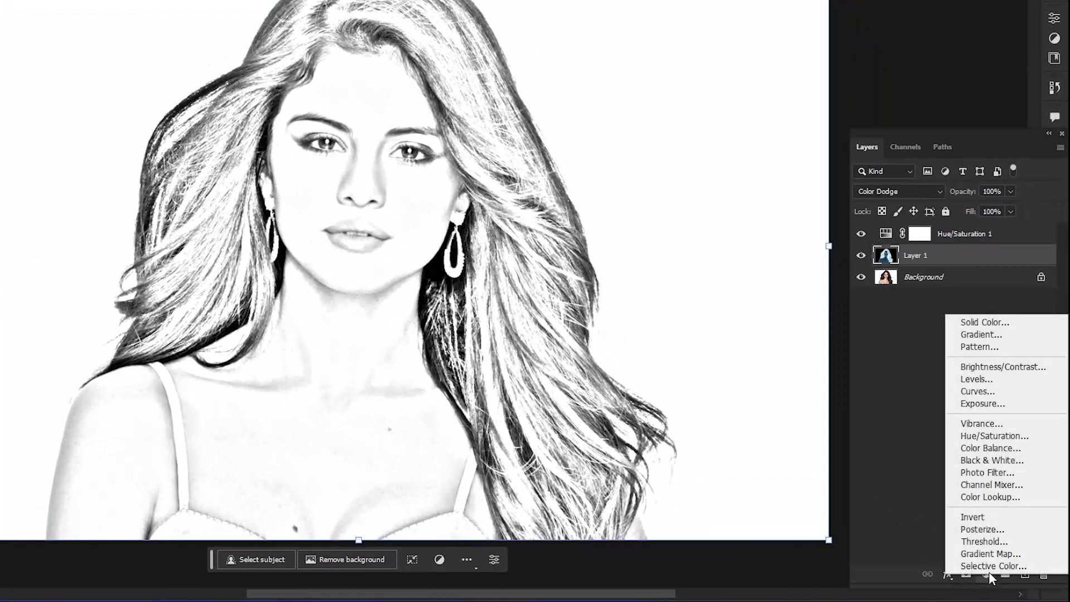
{"action": "left_click", "coordinate": [984, 383]}
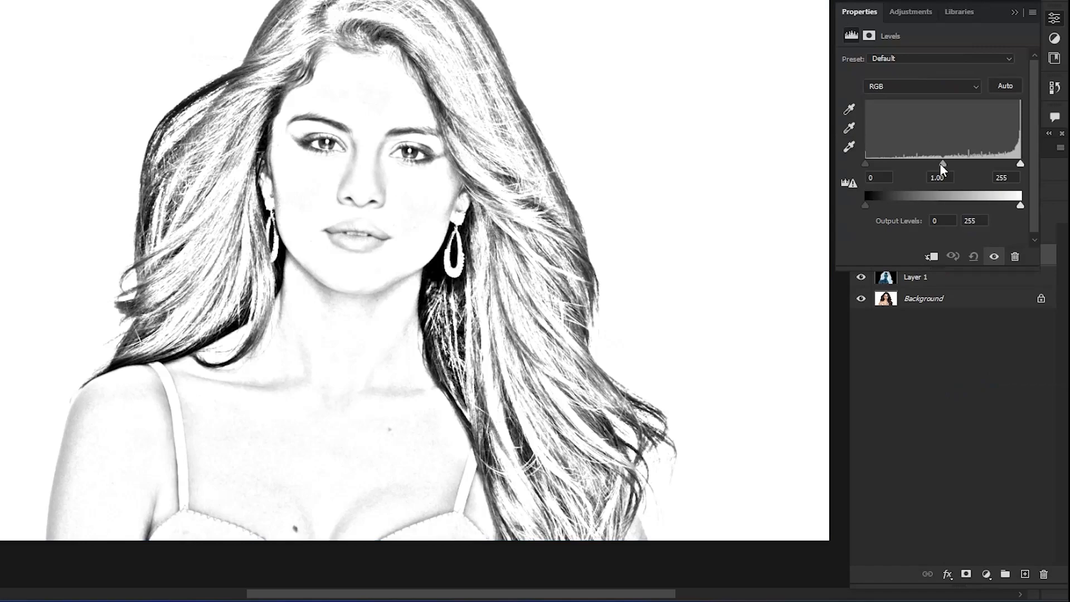
{"action": "left_click_drag", "start_coordinate": [942, 164], "coordinate": [946, 164]}
{"action": "left_click_drag", "start_coordinate": [948, 164], "coordinate": [945, 163]}
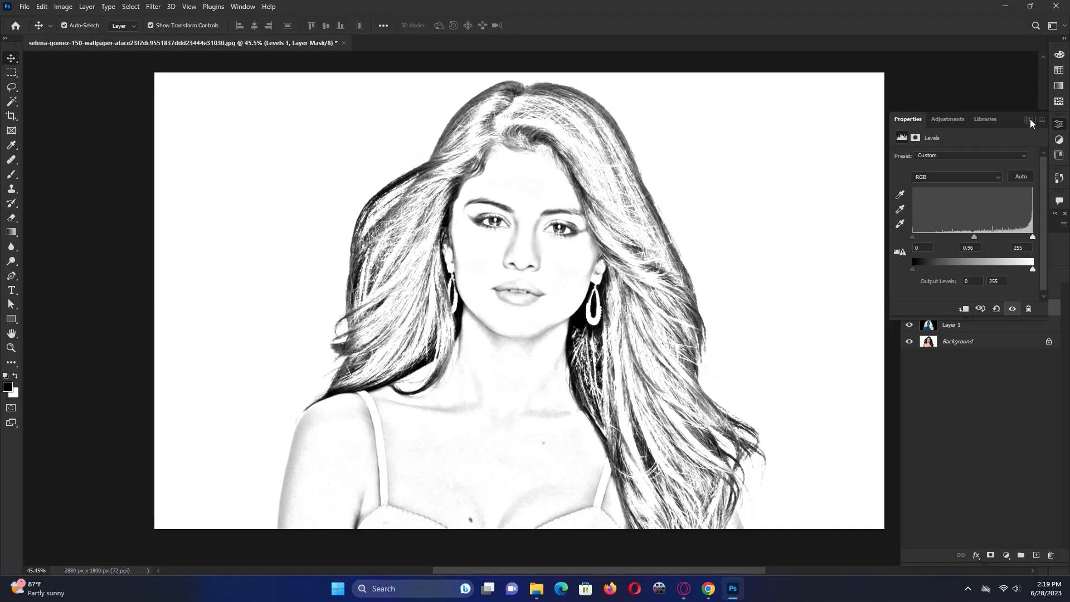
{"action": "left_click", "coordinate": [1029, 120]}
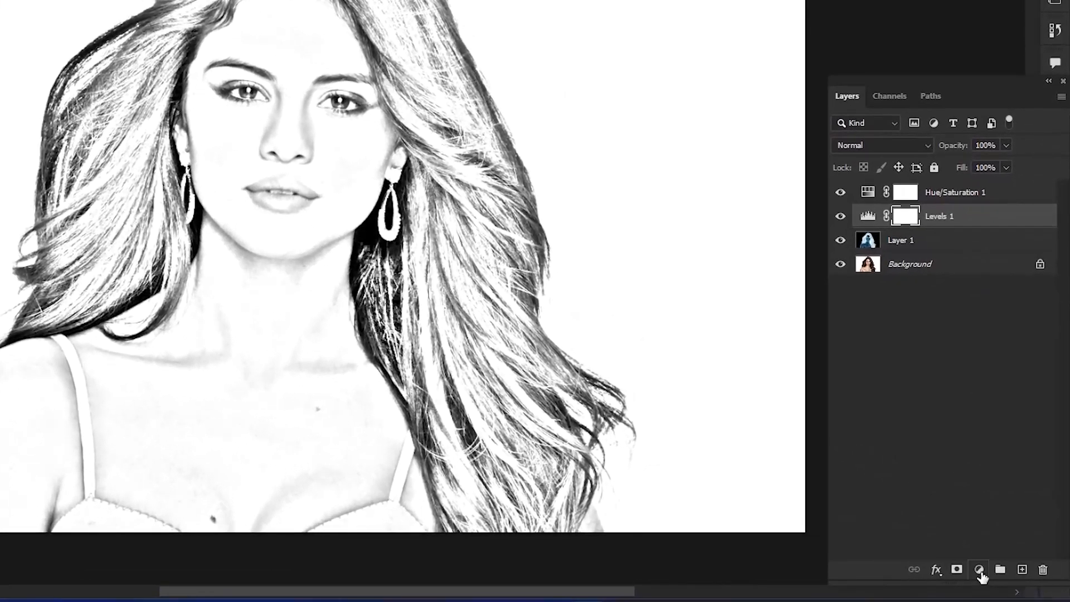
- Add a Brightness/Contrast adjustment layer above Levels 1 with brightness -7 and contrast about 19
{"action": "left_click", "coordinate": [981, 571]}
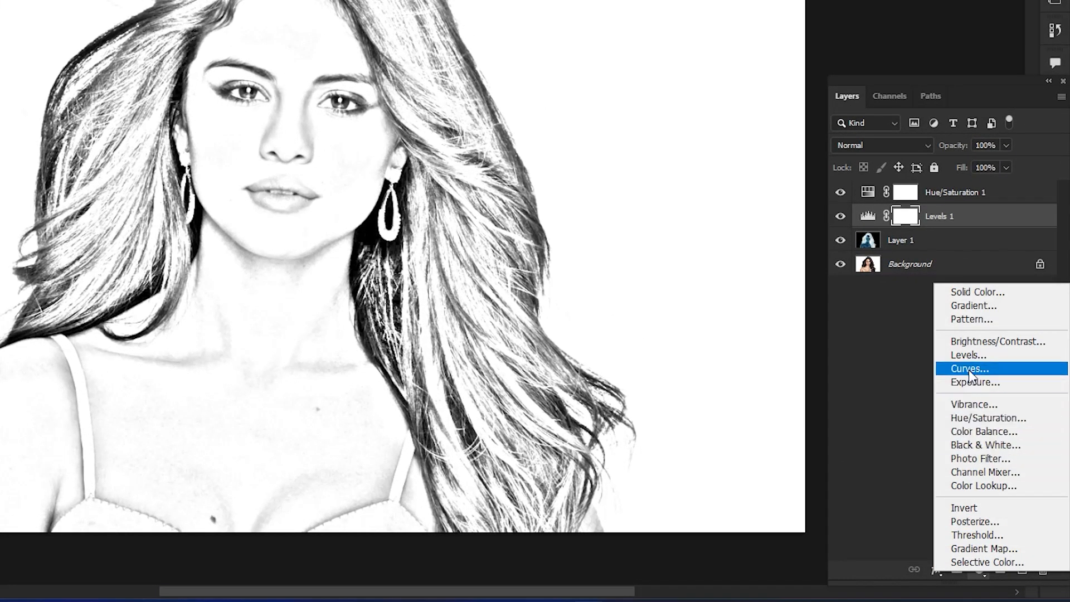
{"action": "left_click", "coordinate": [996, 342]}
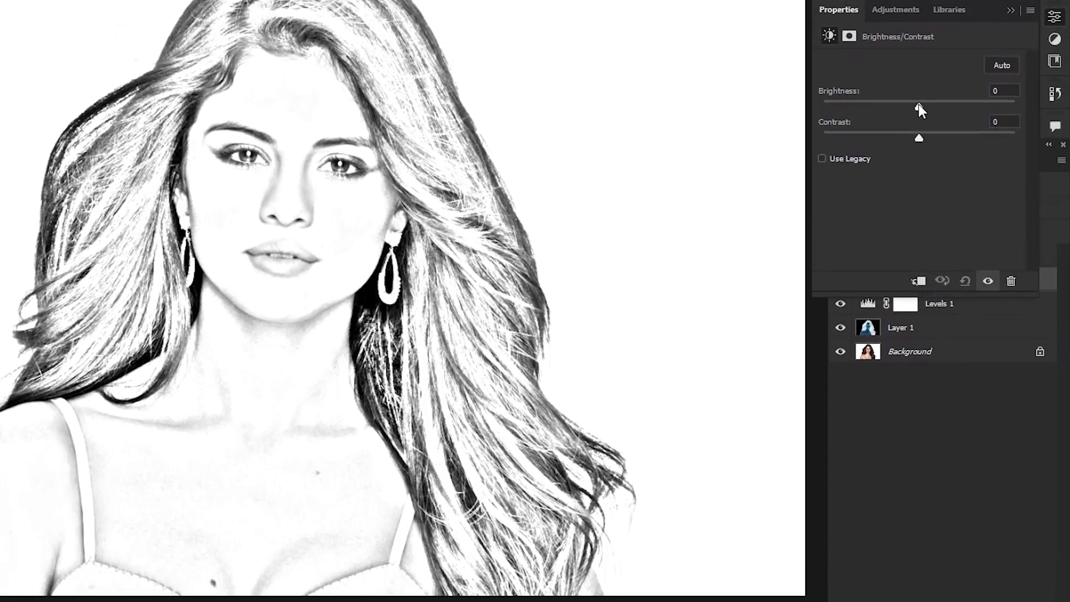
{"action": "left_click_drag", "start_coordinate": [919, 105], "coordinate": [909, 106]}
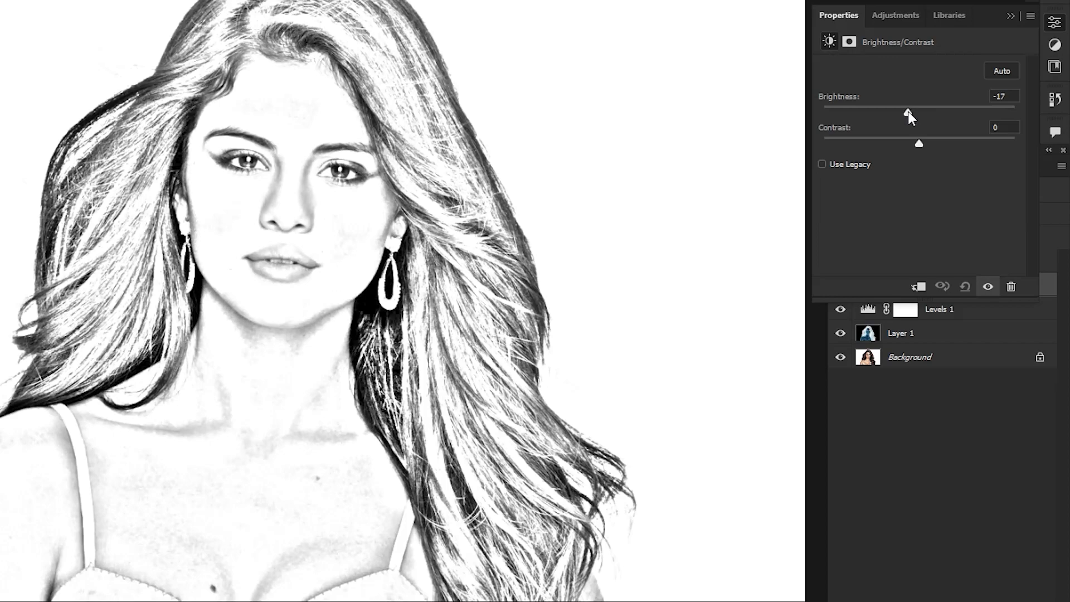
{"action": "left_click_drag", "start_coordinate": [909, 116], "coordinate": [915, 113]}
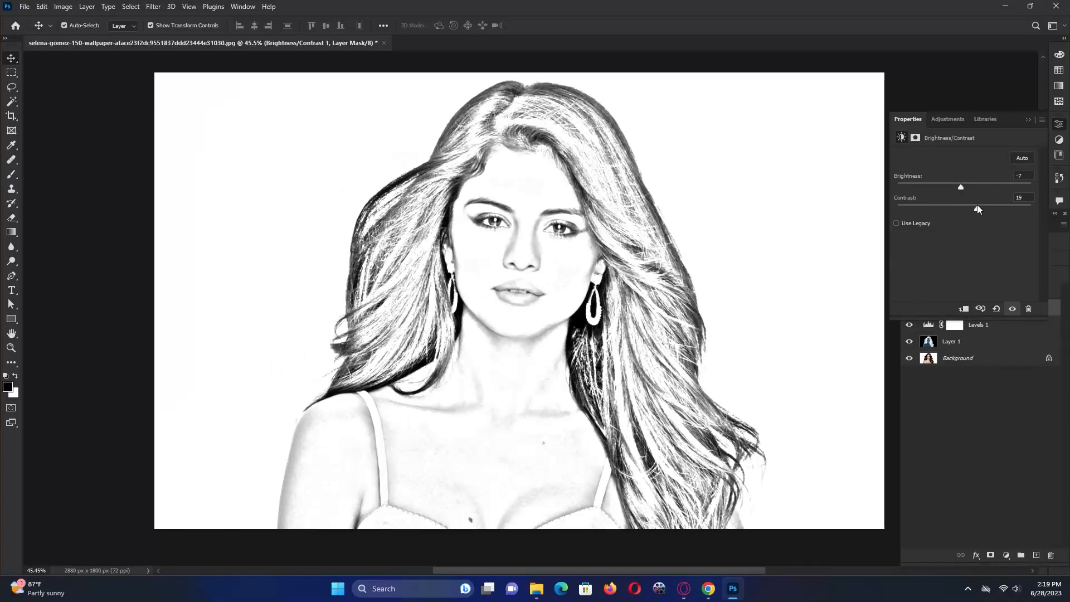
{"action": "left_click_drag", "start_coordinate": [977, 206], "coordinate": [976, 205]}
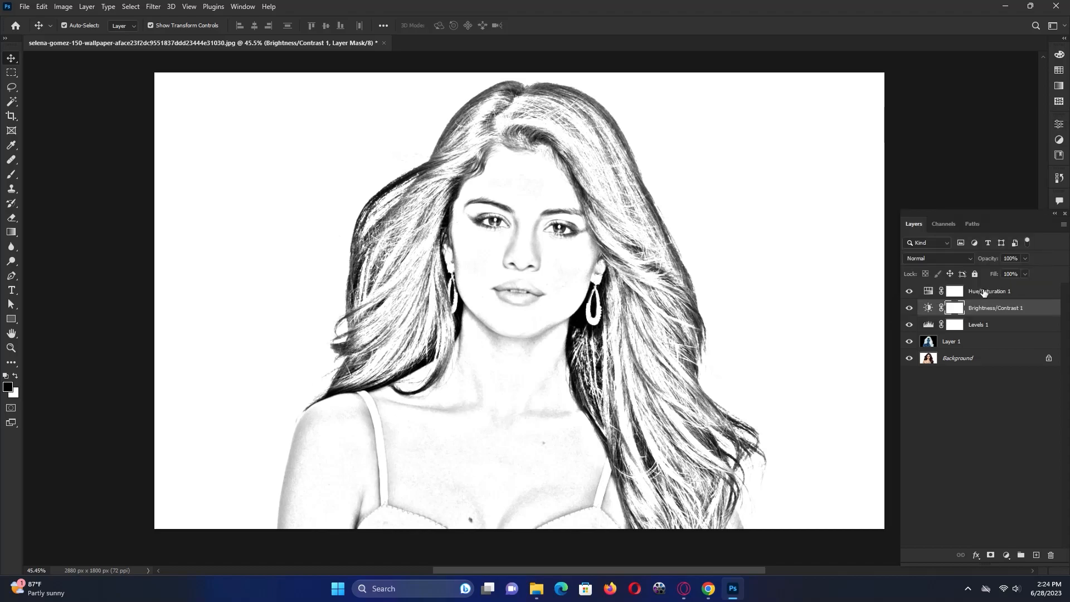
- Stamp all visible layers into a new layer above Hue/Saturation 1 and convert it to a smart object
{"action": "left_click", "coordinate": [991, 292]}
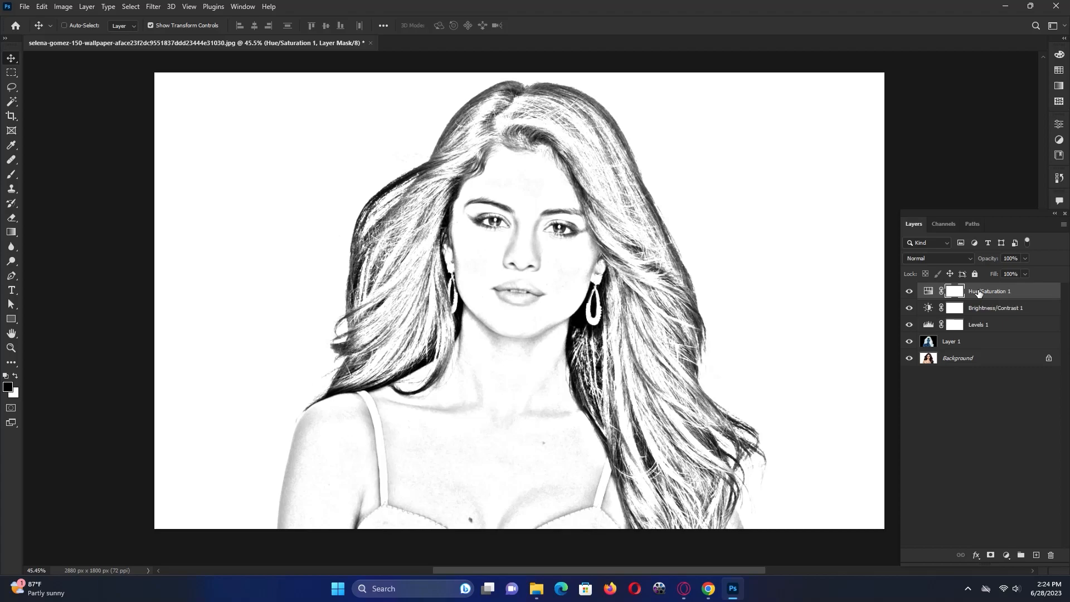
{"action": "key", "text": "ctrl+shift+alt+e"}
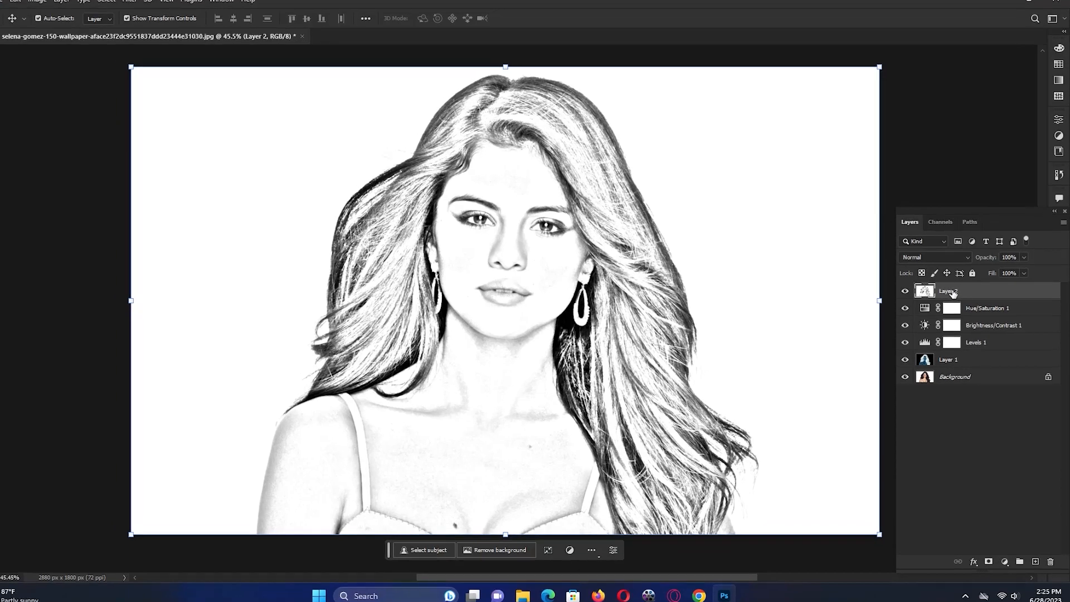
{"action": "right_click", "coordinate": [953, 291]}
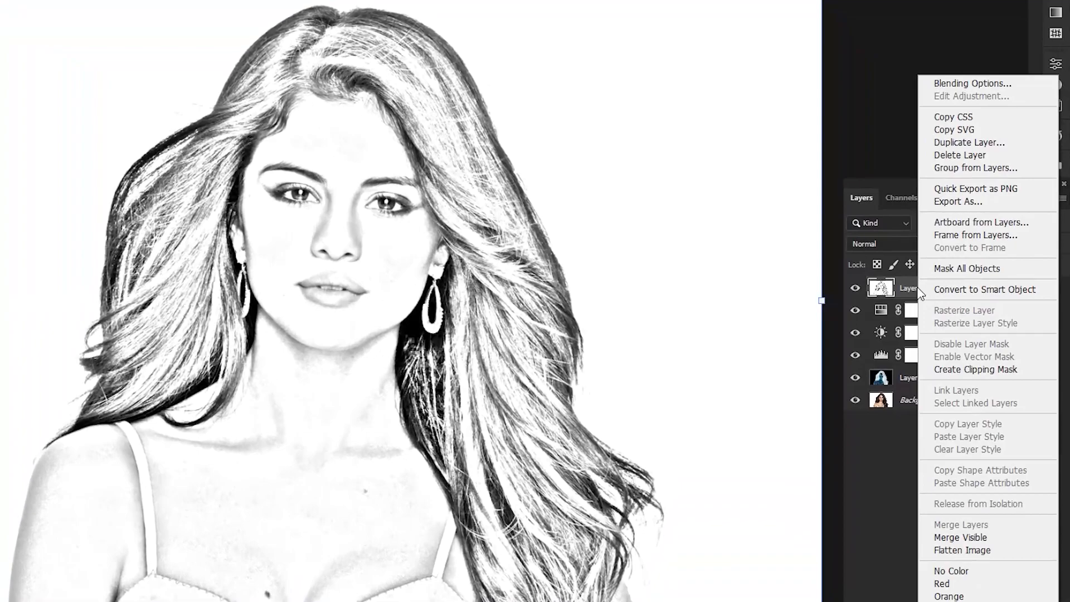
{"action": "left_click", "coordinate": [967, 290]}
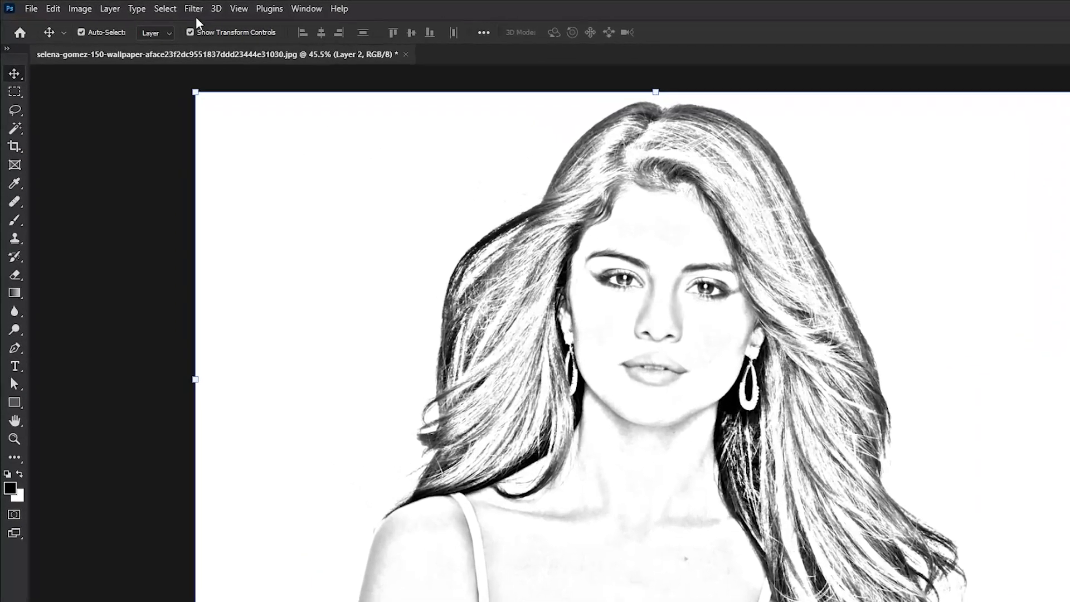
- Add noise to the Layer 2 smart object with a low amount and uniform distribution, leaving it non-monochromatic
{"action": "left_click", "coordinate": [154, 6]}
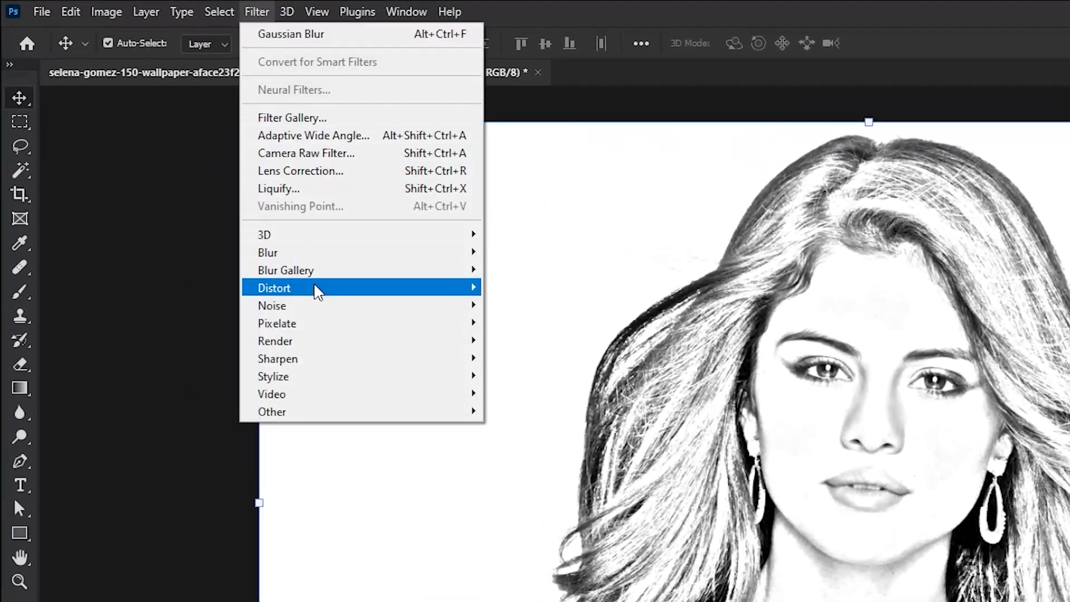
{"action": "mouse_move", "coordinate": [313, 305]}
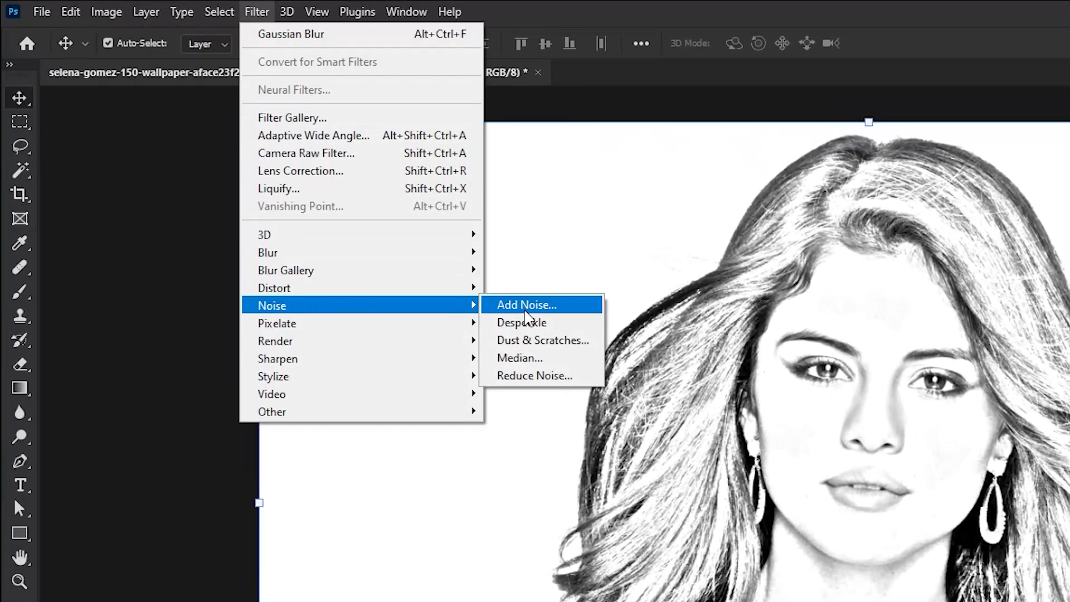
{"action": "left_click", "coordinate": [526, 310]}
{"action": "left_click_drag", "start_coordinate": [826, 173], "coordinate": [852, 174]}
{"action": "left_click_drag", "start_coordinate": [889, 228], "coordinate": [892, 342]}
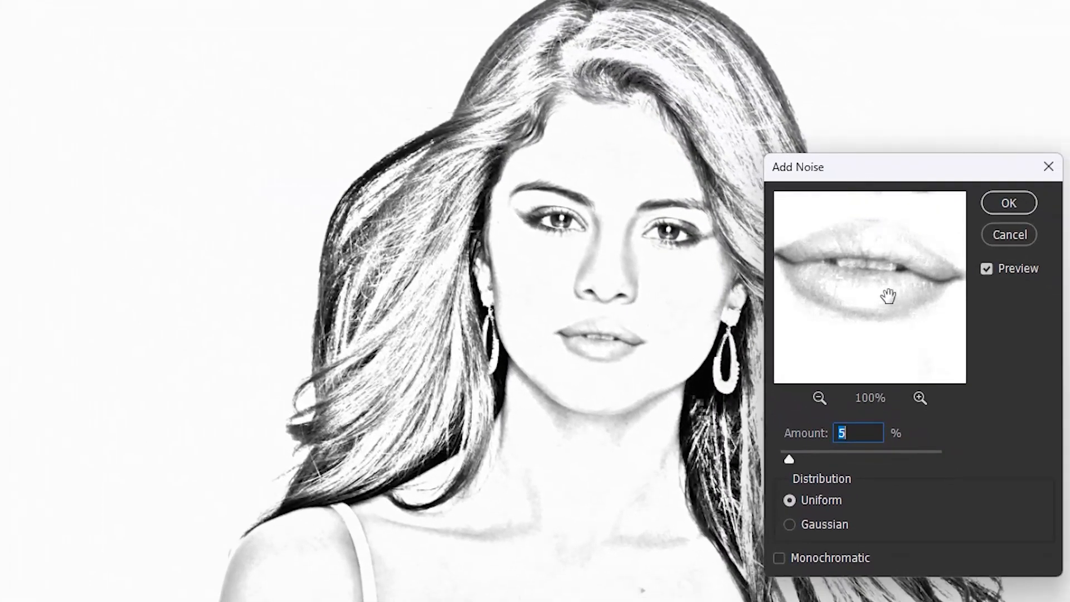
{"action": "left_click_drag", "start_coordinate": [896, 246], "coordinate": [875, 352]}
{"action": "left_click_drag", "start_coordinate": [792, 455], "coordinate": [793, 456]}
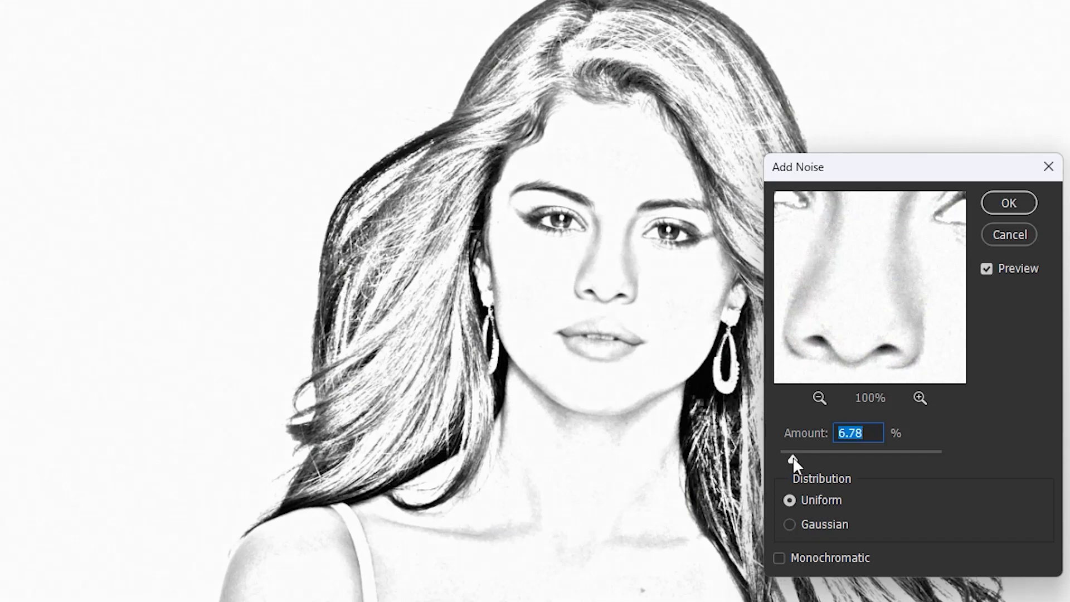
{"action": "left_click_drag", "start_coordinate": [792, 456], "coordinate": [792, 462]}
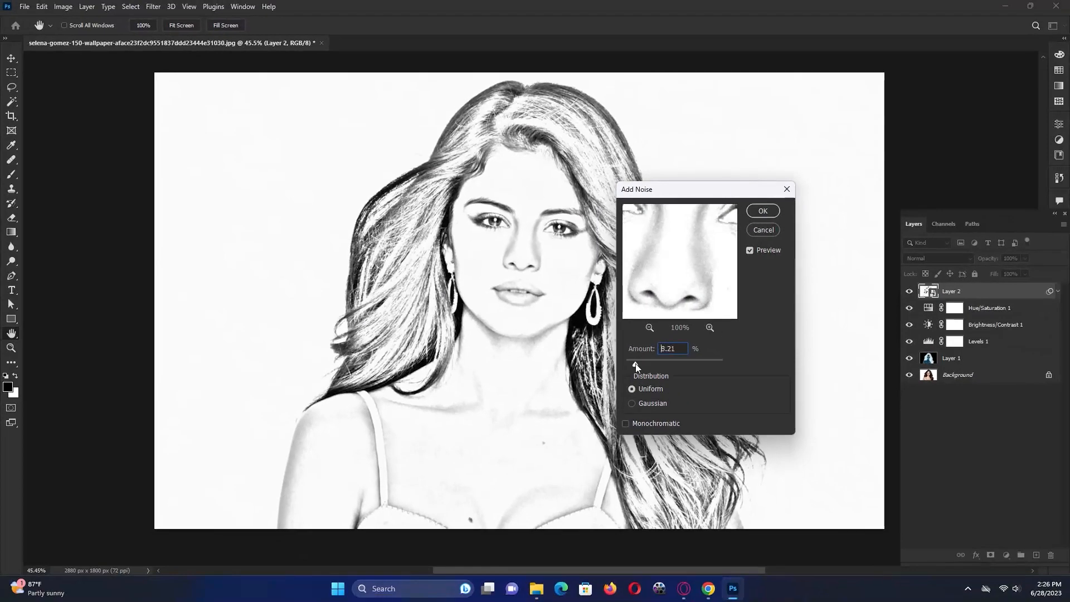
{"action": "left_click_drag", "start_coordinate": [635, 364], "coordinate": [633, 363]}
{"action": "left_click", "coordinate": [763, 212]}
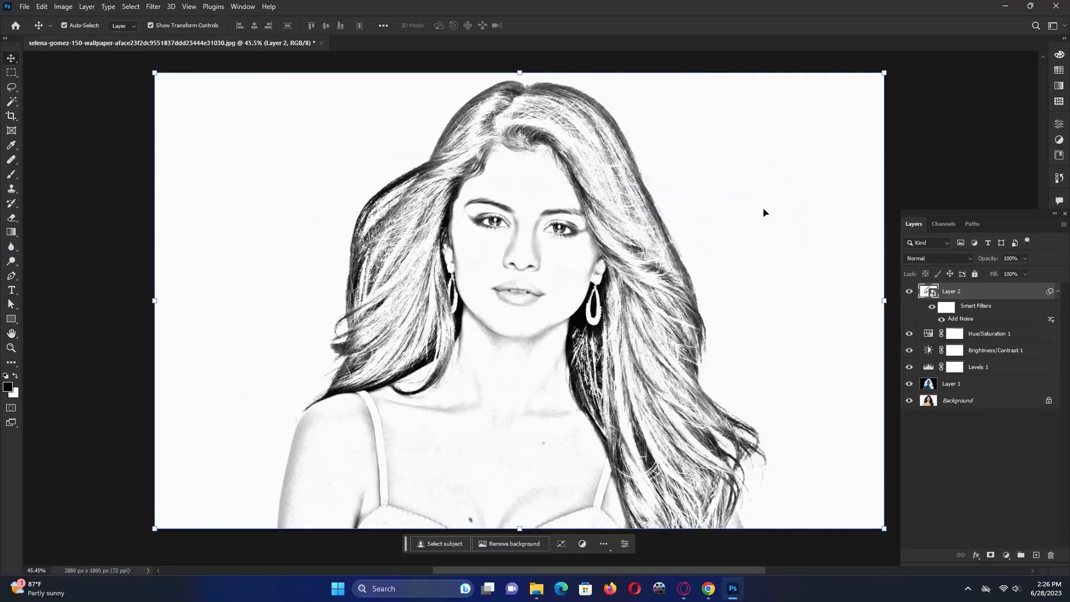
- Open Smart Sharpen for Layer 2 and examine its preview around the mouth, nose and eyes
{"action": "scroll", "coordinate": [514, 249], "scroll_direction": "up", "scroll_amount": 5}
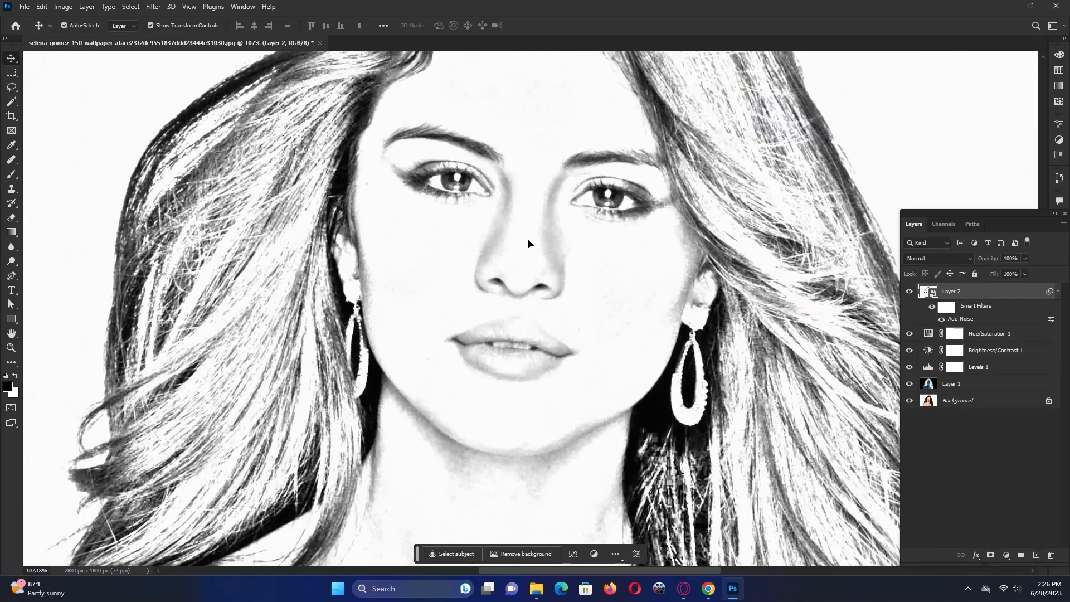
{"action": "scroll", "coordinate": [527, 285], "scroll_direction": "down", "scroll_amount": 3}
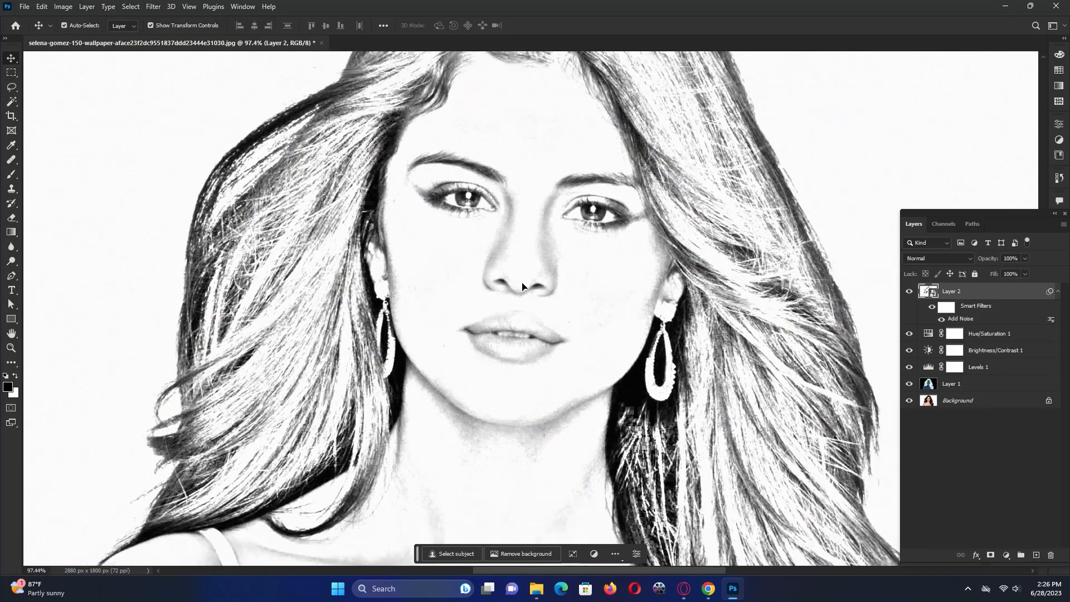
{"action": "left_click_drag", "start_coordinate": [517, 287], "coordinate": [471, 362]}
{"action": "scroll", "coordinate": [471, 363], "scroll_direction": "down", "scroll_amount": 4}
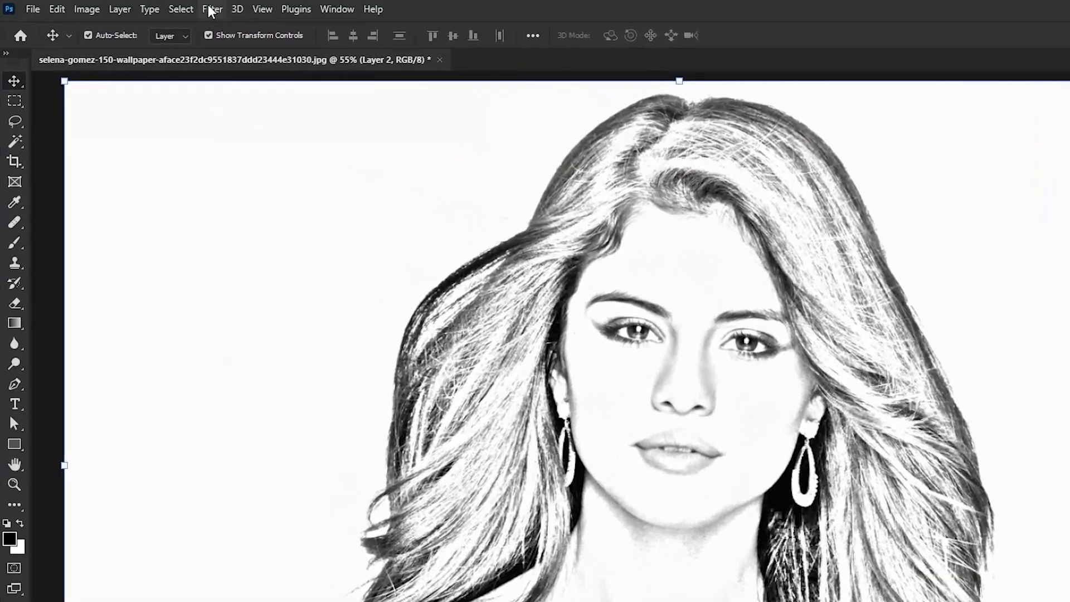
{"action": "left_click", "coordinate": [211, 10]}
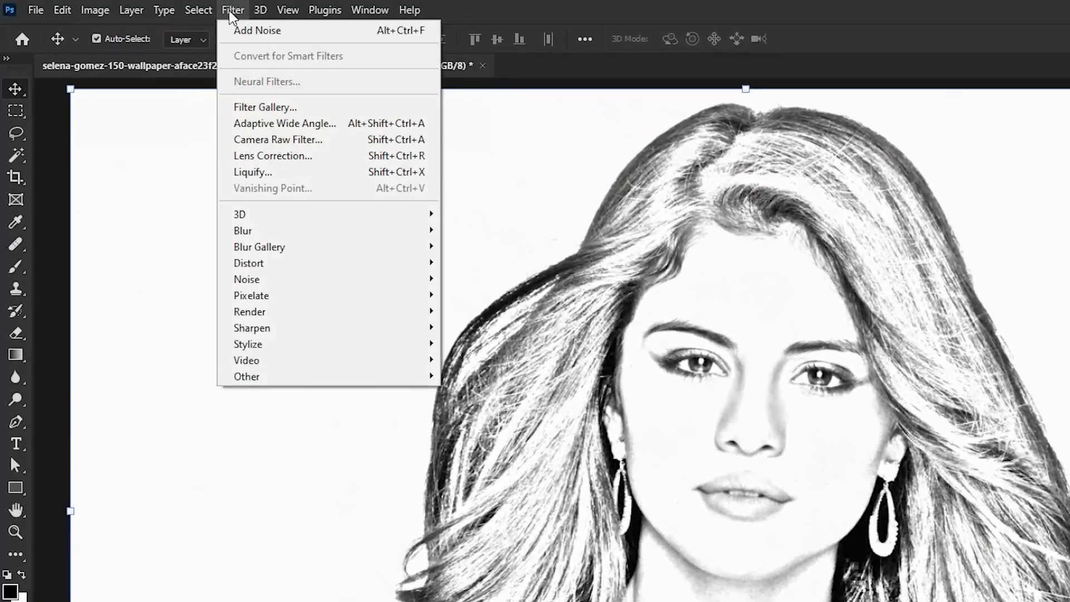
{"action": "mouse_move", "coordinate": [308, 307]}
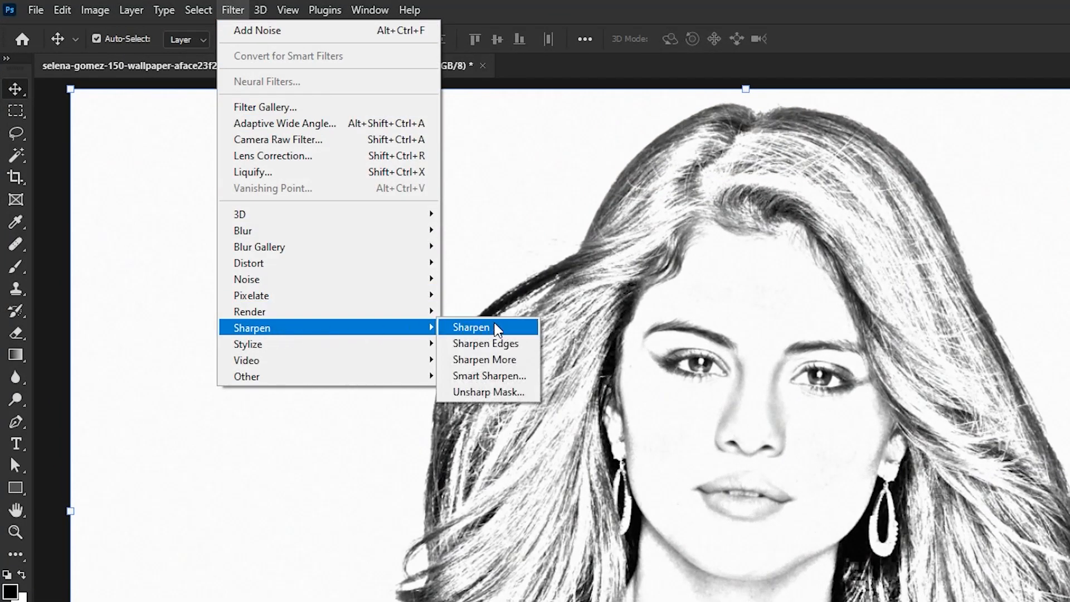
{"action": "left_click", "coordinate": [490, 377]}
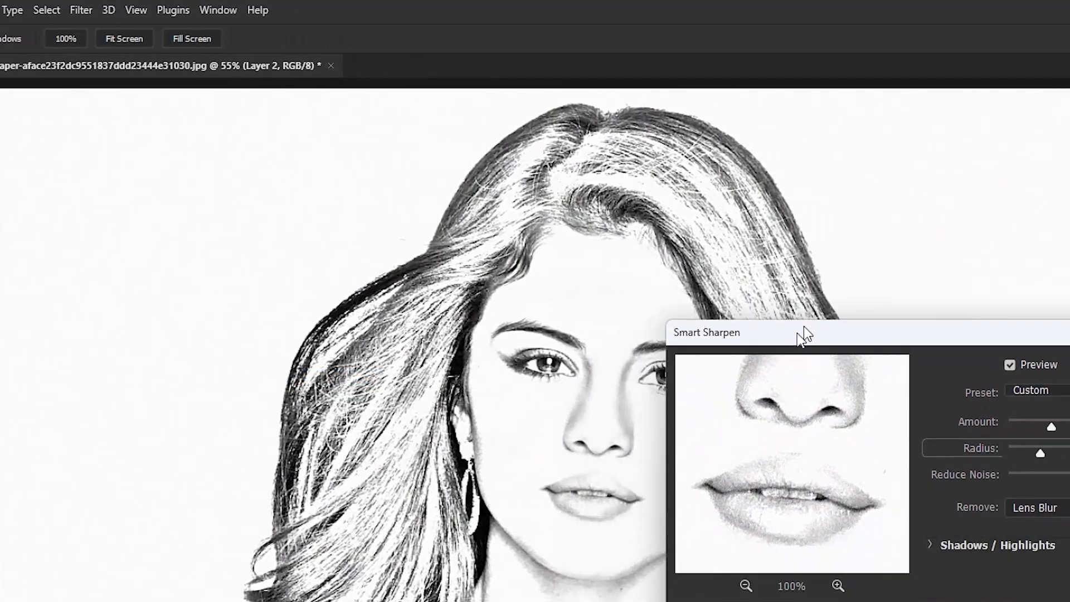
{"action": "left_click_drag", "start_coordinate": [800, 333], "coordinate": [877, 172]}
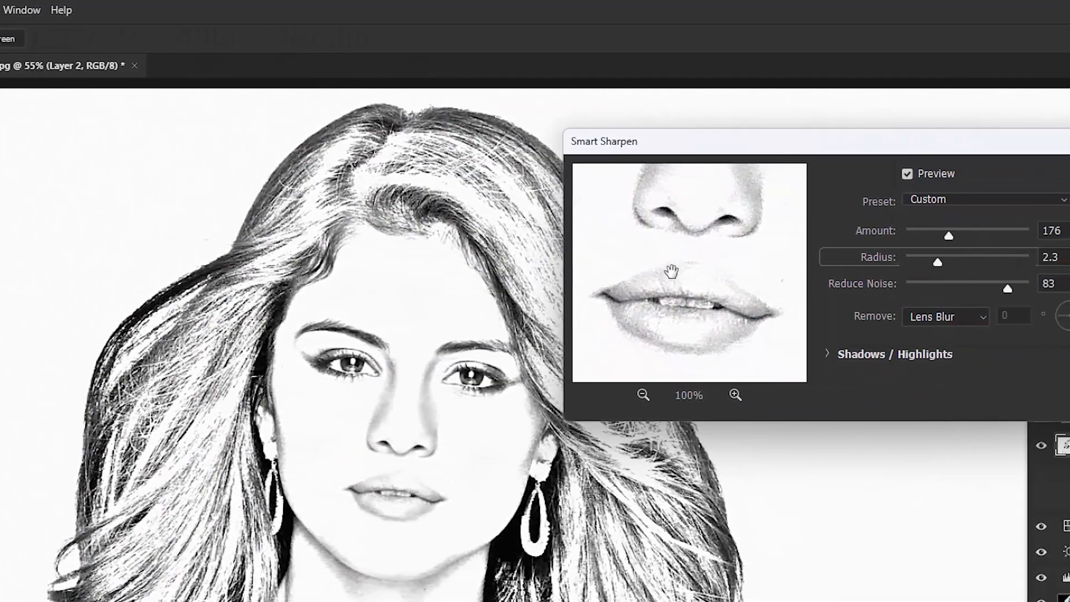
{"action": "left_click_drag", "start_coordinate": [882, 270], "coordinate": [863, 339]}
{"action": "left_click_drag", "start_coordinate": [682, 242], "coordinate": [636, 337]}
{"action": "left_click_drag", "start_coordinate": [671, 295], "coordinate": [675, 242]}
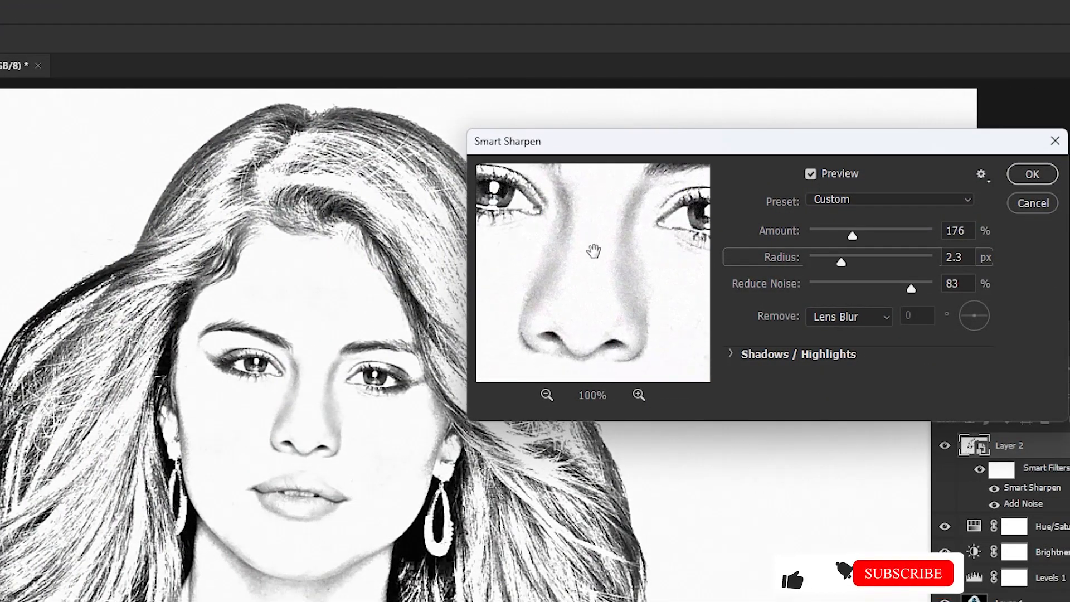
{"action": "left_click_drag", "start_coordinate": [594, 251], "coordinate": [653, 313]}
- Set Smart Sharpen to a radius of 3.4 px and 61% noise reduction, fine-tune the amount, and apply it
{"action": "left_click_drag", "start_coordinate": [853, 236], "coordinate": [832, 230]}
{"action": "left_click_drag", "start_coordinate": [911, 287], "coordinate": [886, 287]}
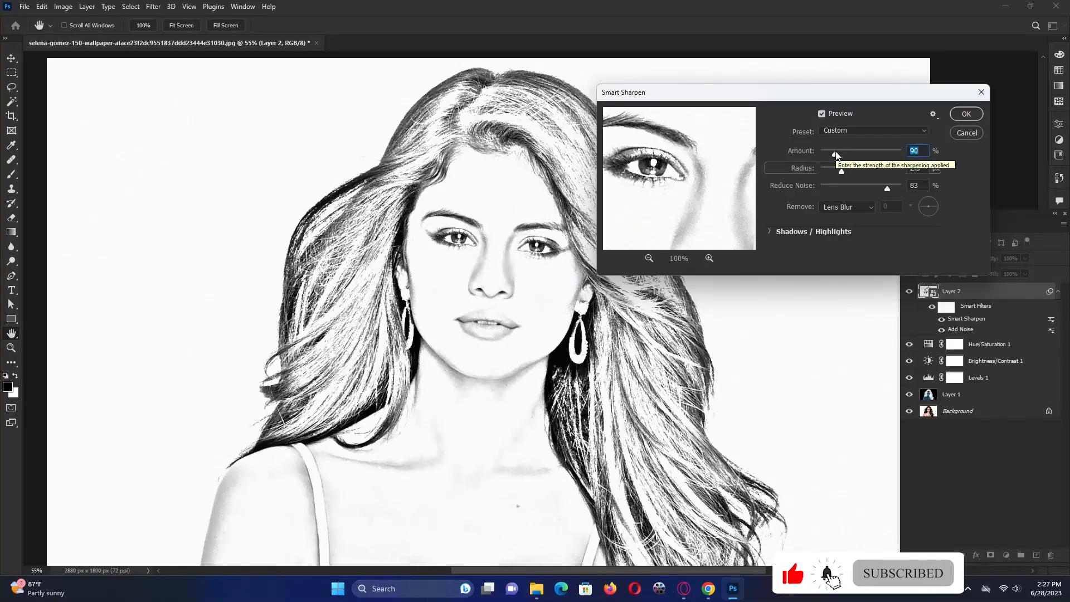
{"action": "left_click_drag", "start_coordinate": [842, 171], "coordinate": [856, 153]}
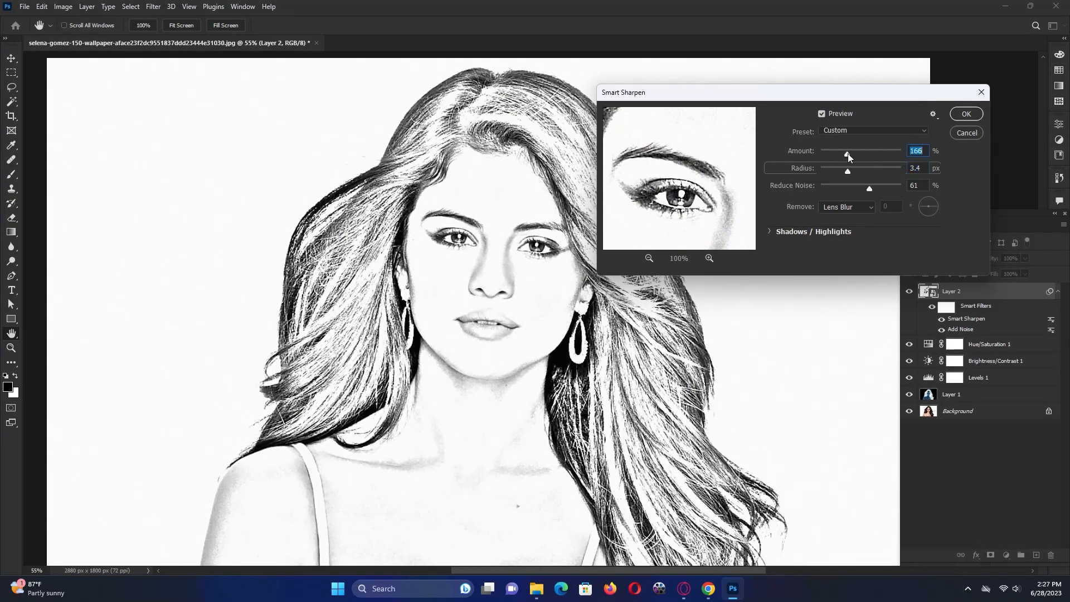
{"action": "left_click_drag", "start_coordinate": [847, 153], "coordinate": [844, 151]}
{"action": "left_click", "coordinate": [967, 114]}
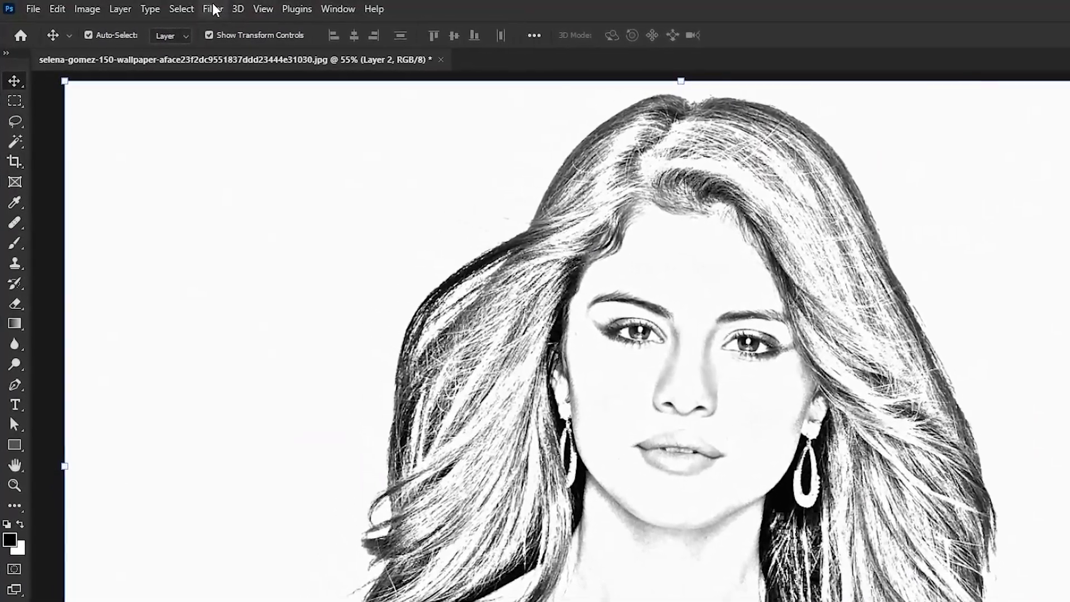
- Open the Filter Gallery for Layer 2 with Poster Edges and examine the effect on the face and hair
{"action": "left_click", "coordinate": [213, 9]}
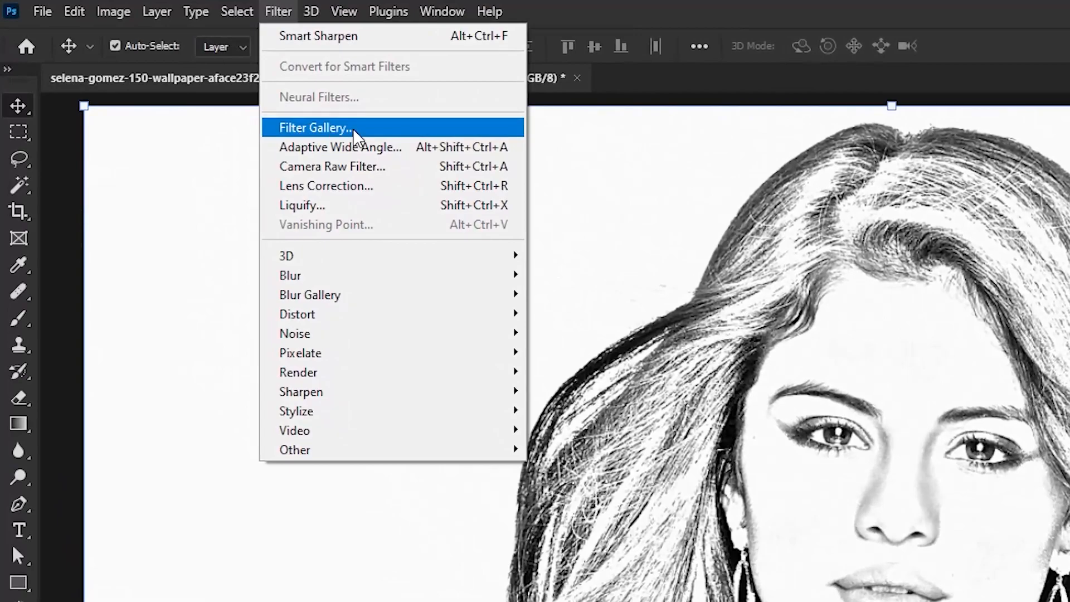
{"action": "left_click", "coordinate": [353, 128]}
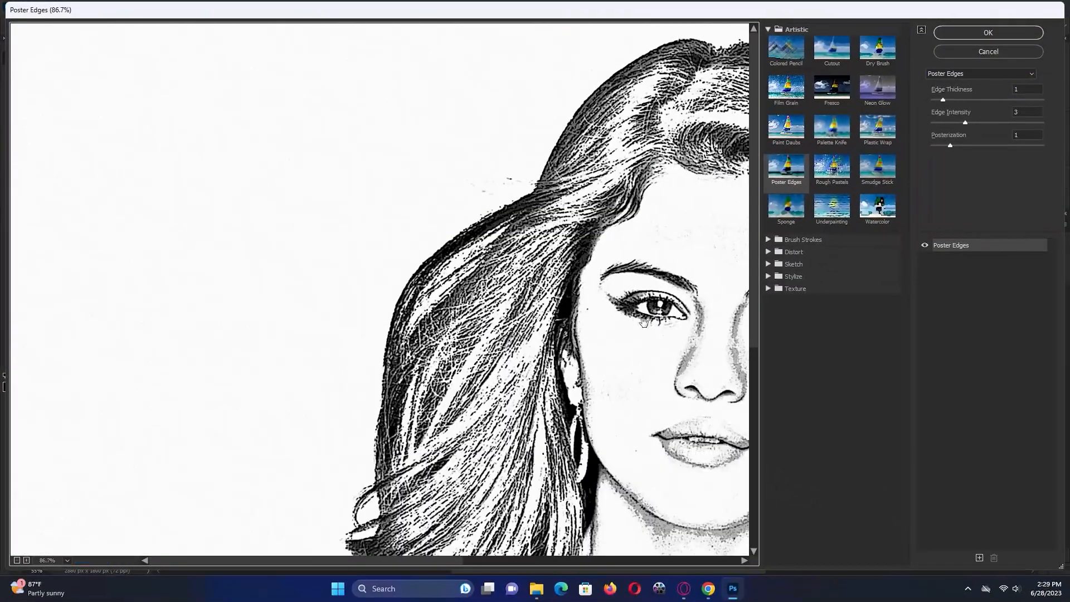
{"action": "left_click_drag", "start_coordinate": [644, 322], "coordinate": [368, 292]}
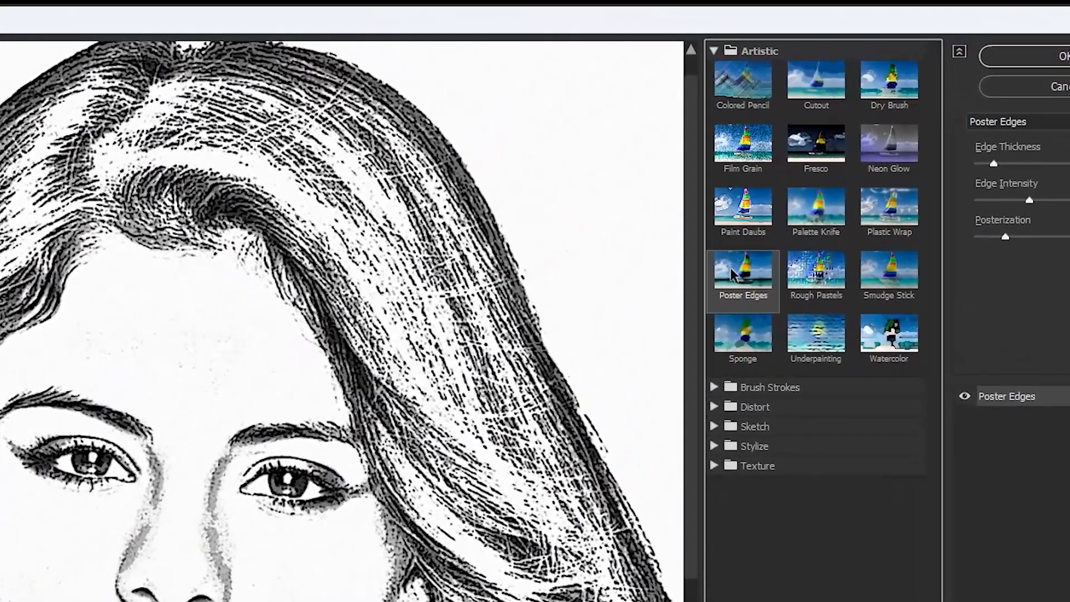
{"action": "left_click_drag", "start_coordinate": [278, 540], "coordinate": [214, 461]}
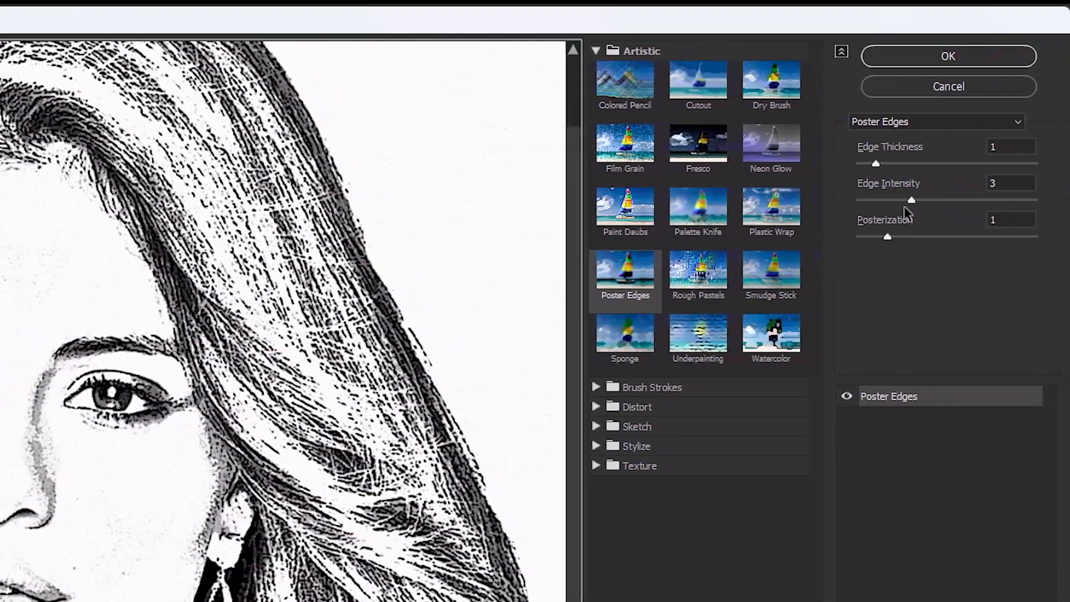
- Set Poster Edges to edge thickness 0, edge intensity 2 and posterization 3, comparing the effect across the portrait
{"action": "mouse_move", "coordinate": [876, 164]}
{"action": "left_mouse_down"}
{"action": "mouse_move", "coordinate": [938, 163]}
{"action": "mouse_move", "coordinate": [872, 163]}
{"action": "left_mouse_up"}
{"action": "left_click_drag", "start_coordinate": [910, 200], "coordinate": [870, 197]}
{"action": "left_click_drag", "start_coordinate": [942, 123], "coordinate": [985, 142]}
{"action": "mouse_move", "coordinate": [944, 100]}
{"action": "left_mouse_down"}
{"action": "mouse_move", "coordinate": [975, 101]}
{"action": "mouse_move", "coordinate": [928, 102]}
{"action": "left_mouse_up"}
{"action": "scroll", "coordinate": [466, 316], "scroll_direction": "down", "scroll_amount": 4}
{"action": "scroll", "coordinate": [458, 220], "scroll_direction": "up", "scroll_amount": 2}
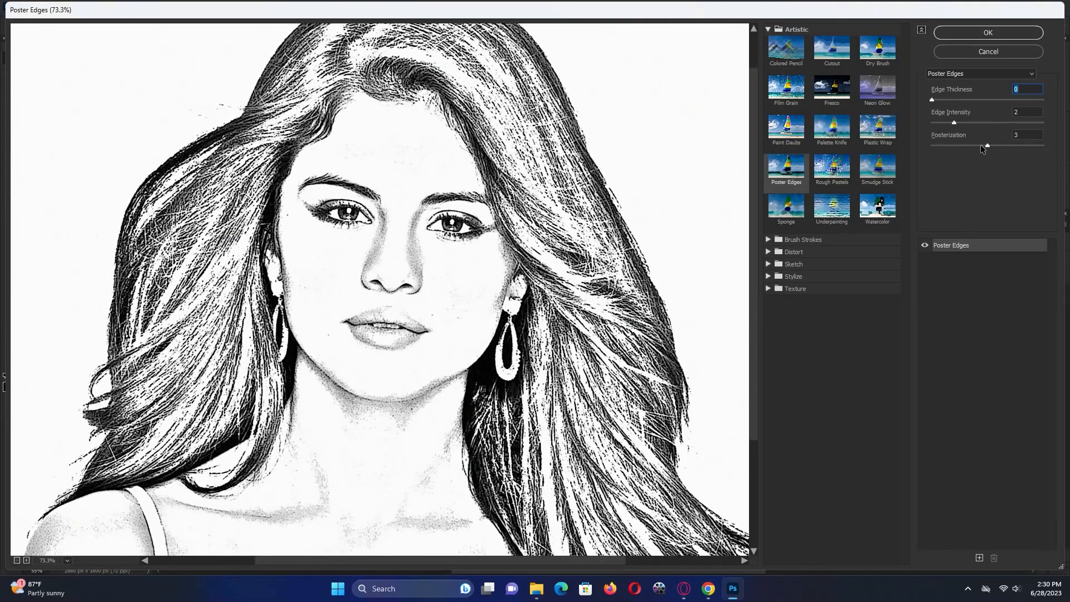
- Set posterization to 0 and edge intensity to 7, and apply the Poster Edges filter
{"action": "left_click_drag", "start_coordinate": [983, 146], "coordinate": [921, 152]}
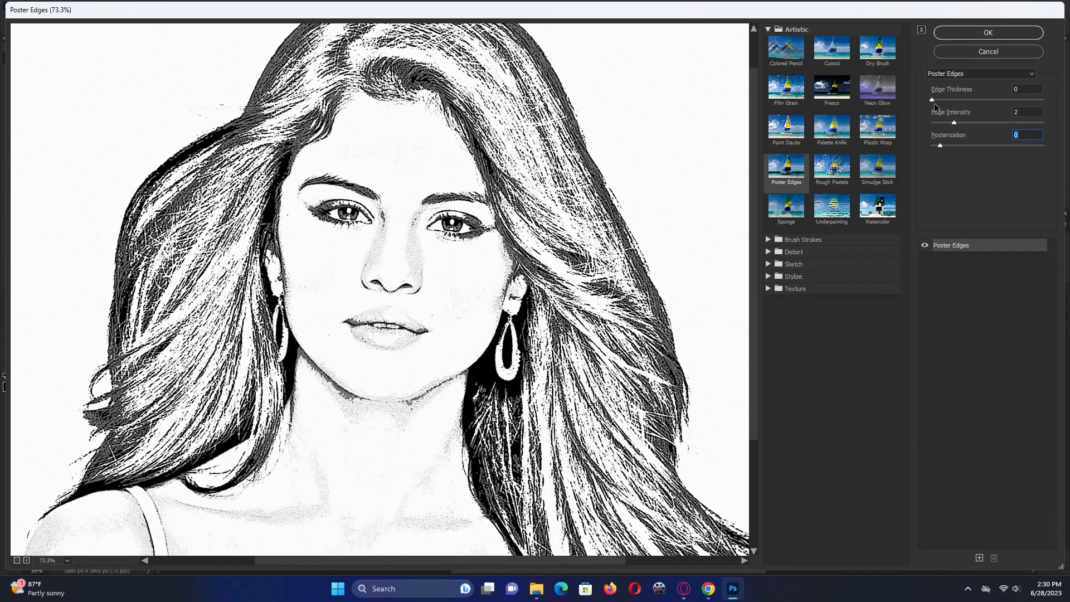
{"action": "left_click_drag", "start_coordinate": [952, 124], "coordinate": [1009, 122]}
{"action": "left_click", "coordinate": [941, 146]}
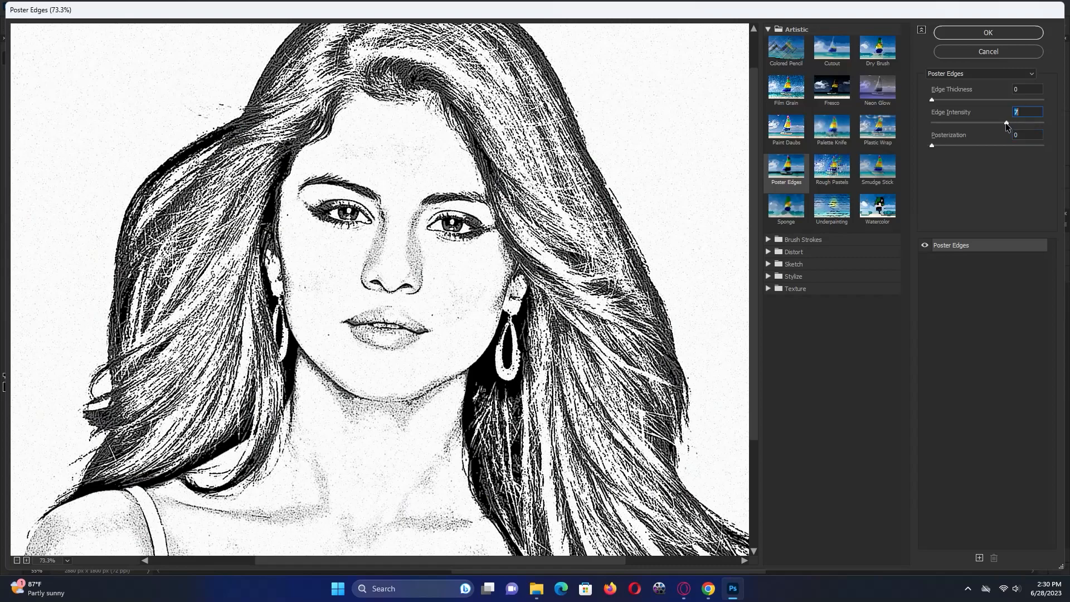
{"action": "left_click", "coordinate": [988, 35]}
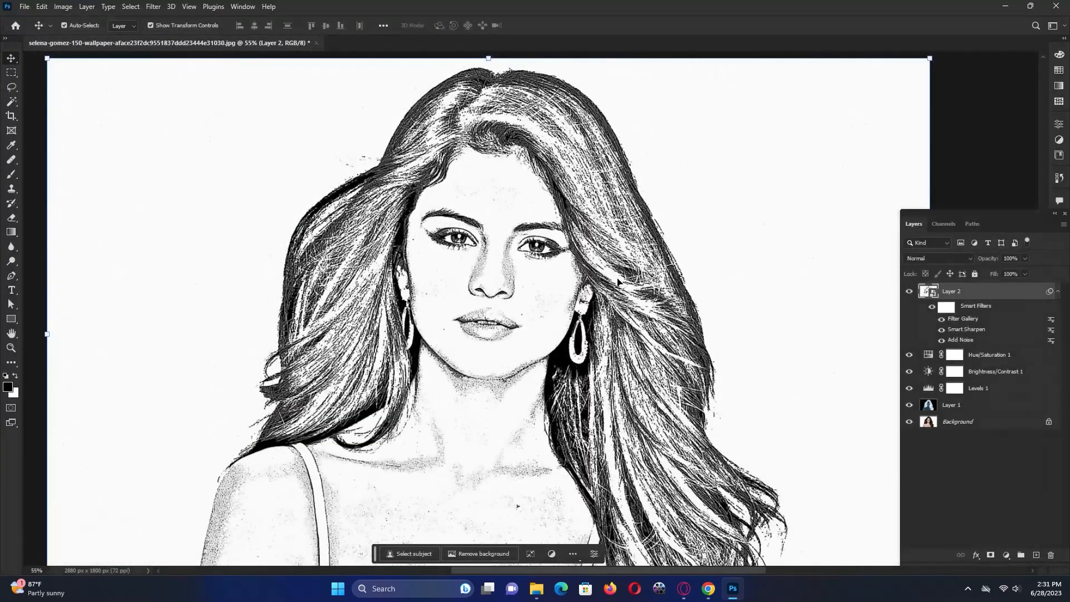
- Add a layer mask to Layer 2 and choose the Brush tool with black as the foreground color
{"action": "key", "text": "ctrl+minus"}
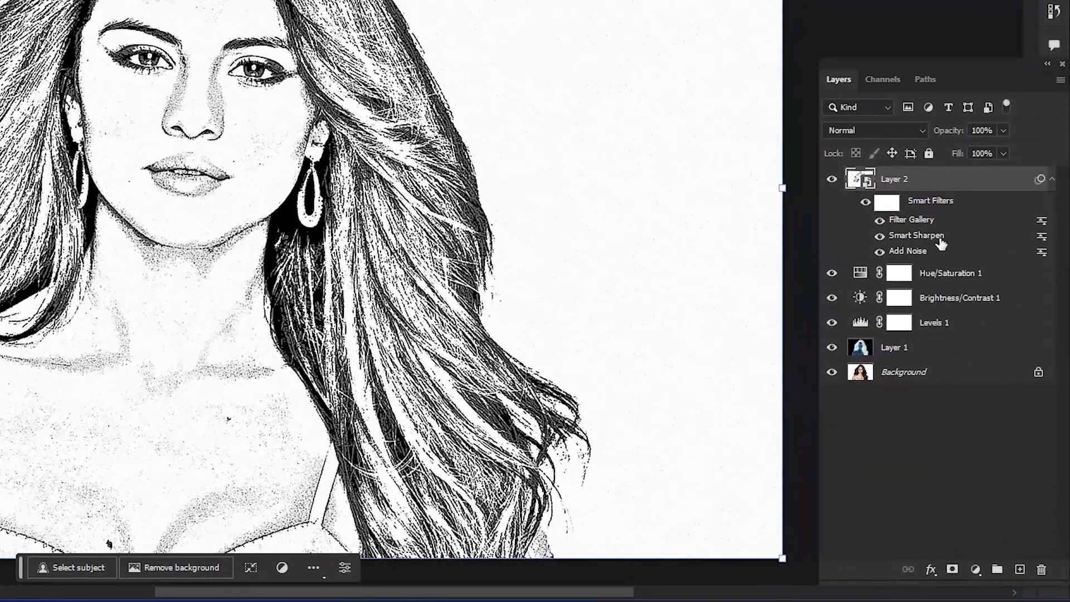
{"action": "left_click", "coordinate": [952, 571]}
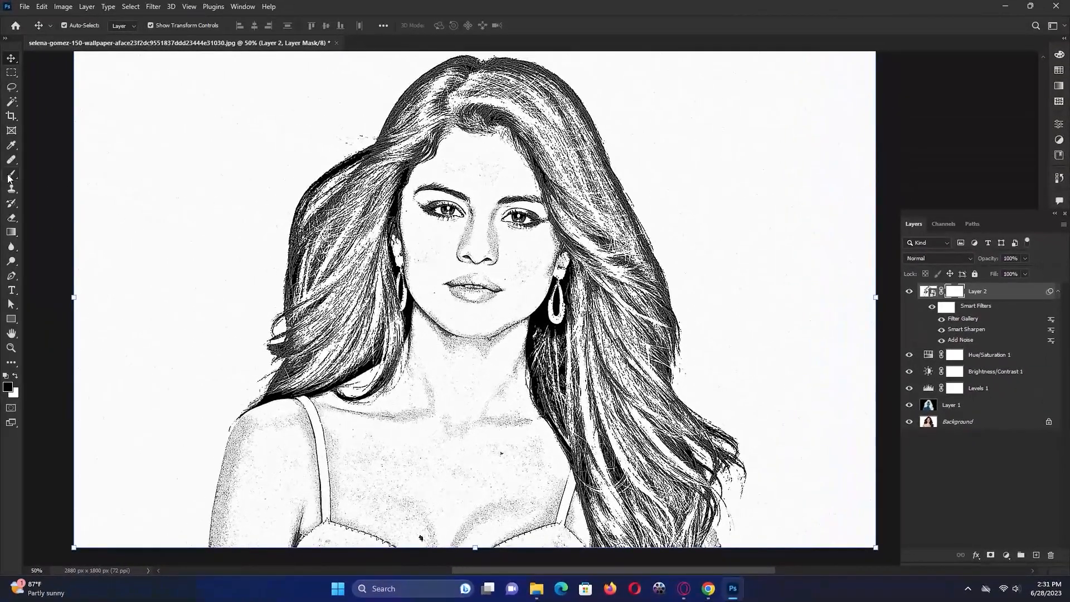
{"action": "right_click", "coordinate": [11, 176]}
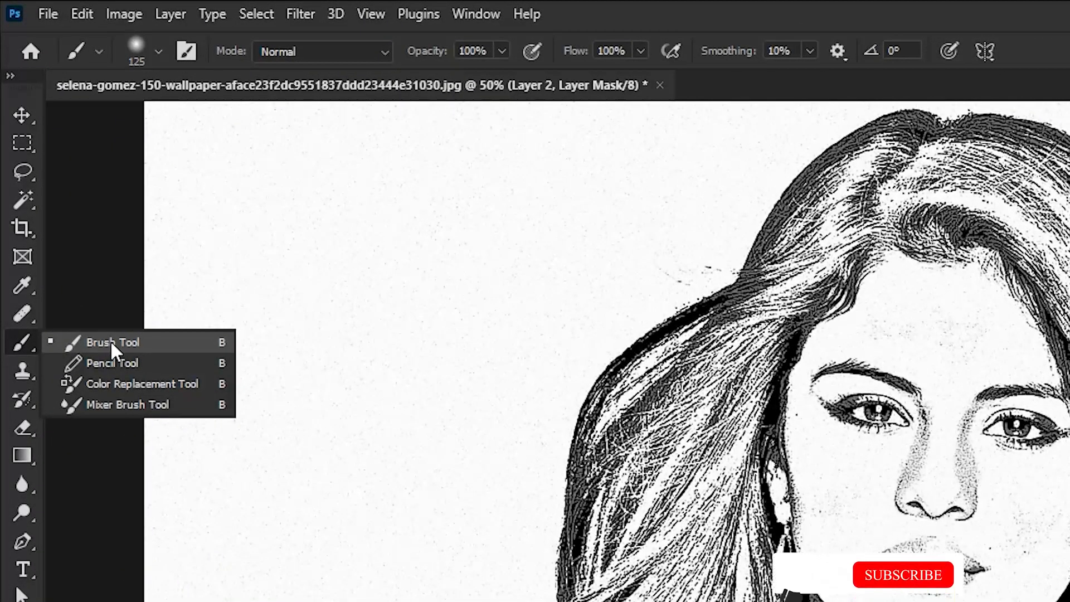
{"action": "left_click", "coordinate": [110, 342]}
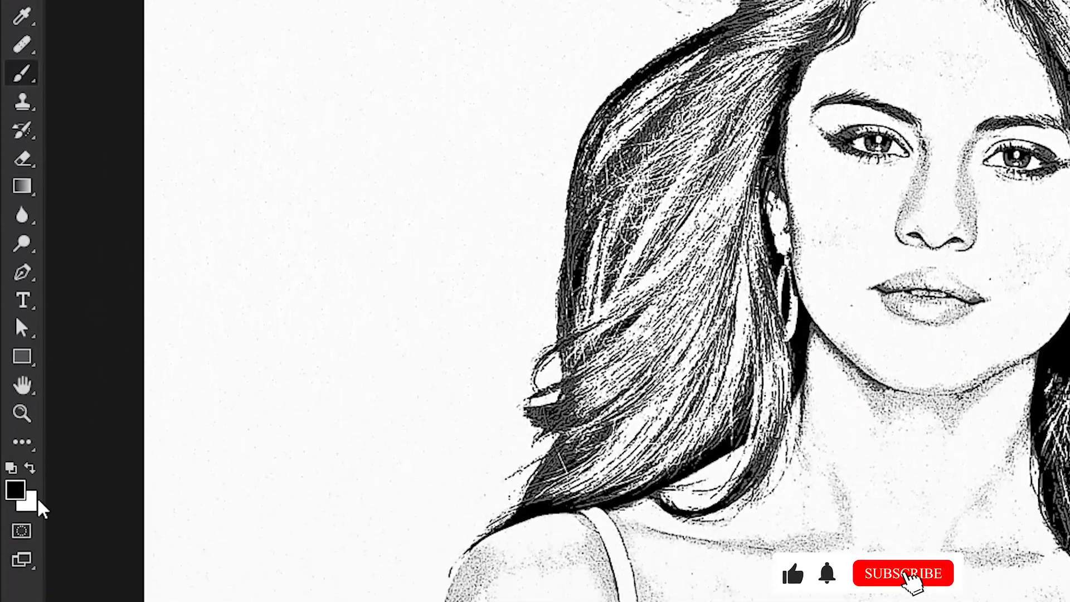
{"action": "left_click", "coordinate": [30, 469]}
{"action": "left_click", "coordinate": [29, 468]}
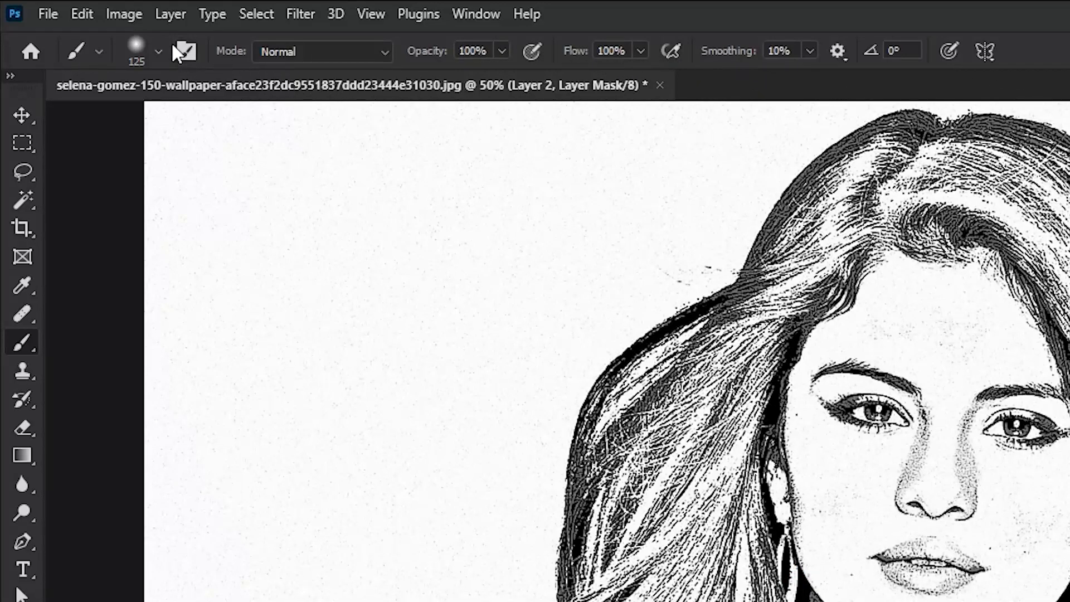
{"action": "left_click", "coordinate": [158, 51]}
{"action": "left_click", "coordinate": [158, 51]}
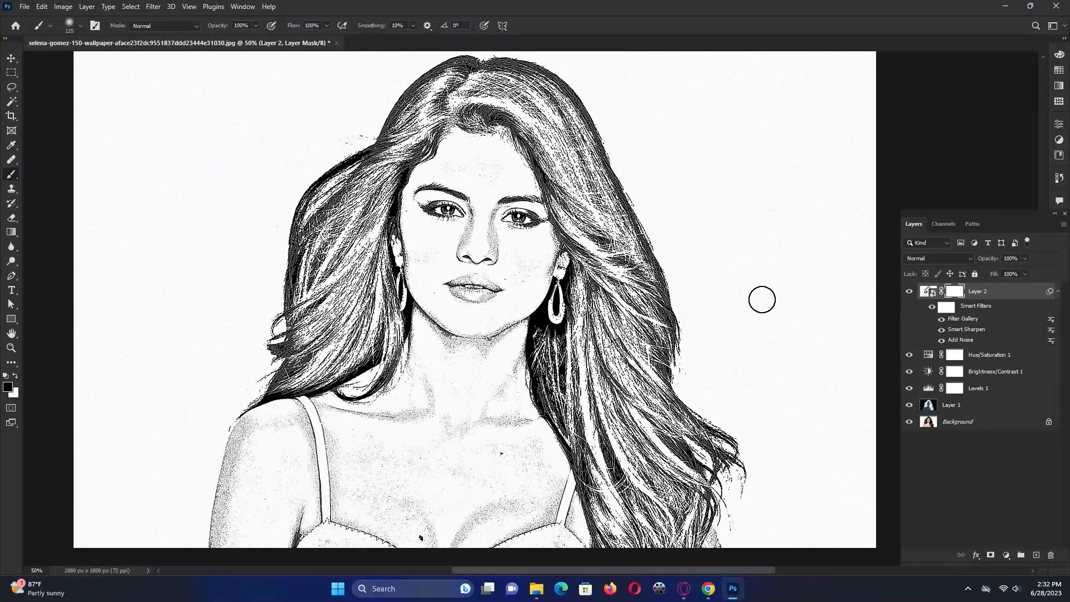
- Paint black on the Layer 2 mask with a 300 px brush to clear the speckled background right of the hair
{"action": "key", "text": "bracketright"}
{"action": "key", "text": "bracketright"}
{"action": "key", "text": "bracketright"}
{"action": "key", "text": "bracketright"}
{"action": "key", "text": "bracketright"}
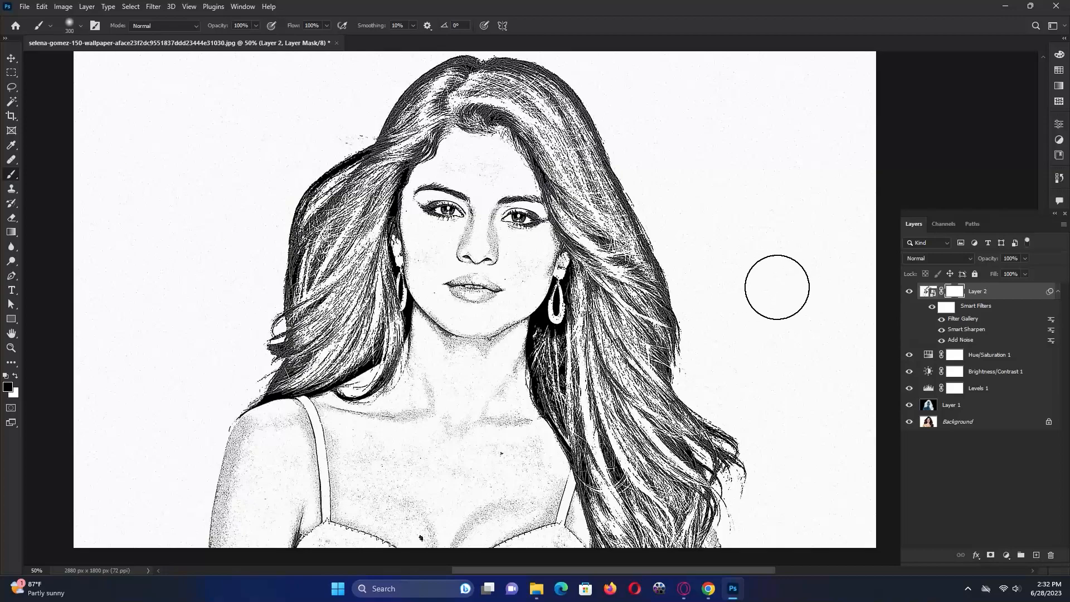
{"action": "mouse_move", "coordinate": [848, 119]}
{"action": "left_mouse_down"}
{"action": "mouse_move", "coordinate": [849, 73]}
{"action": "mouse_move", "coordinate": [853, 181]}
{"action": "mouse_move", "coordinate": [854, 85]}
{"action": "mouse_move", "coordinate": [823, 263]}
{"action": "mouse_move", "coordinate": [829, 288]}
{"action": "mouse_move", "coordinate": [862, 219]}
{"action": "mouse_move", "coordinate": [866, 296]}
{"action": "left_mouse_up"}
{"action": "key", "text": "bracketright"}
{"action": "key", "text": "bracketright"}
{"action": "key", "text": "bracketleft"}
{"action": "key", "text": "bracketleft"}
{"action": "key", "text": "bracketleft"}
{"action": "key", "text": "bracketleft"}
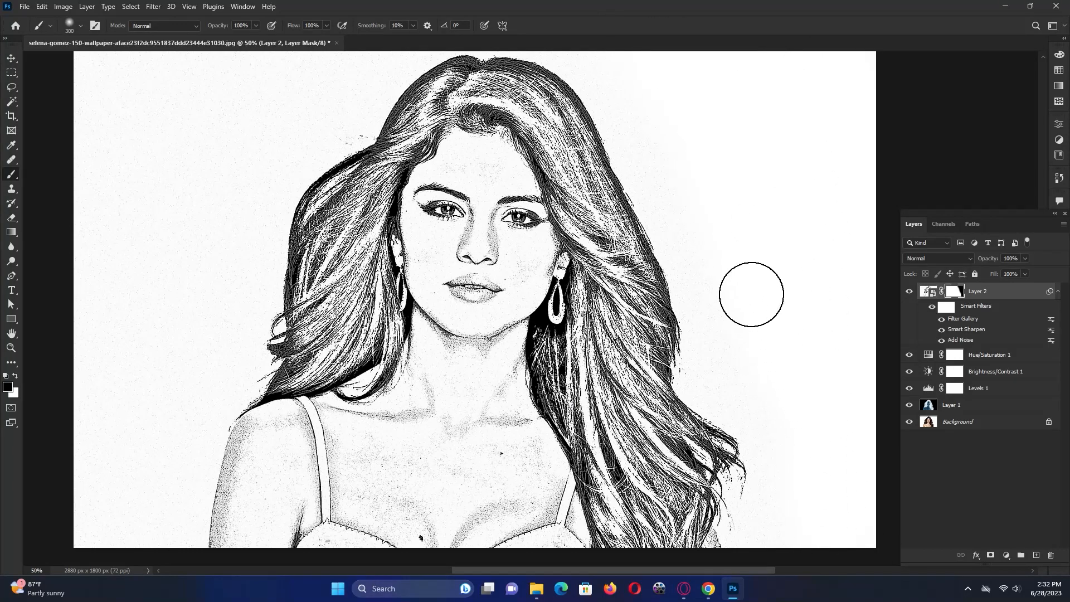
- Paint black on the Layer 2 mask along the right edge of the hair with 175 to 250 px brushes
{"action": "key", "text": "bracketleft"}
{"action": "key", "text": "bracketleft"}
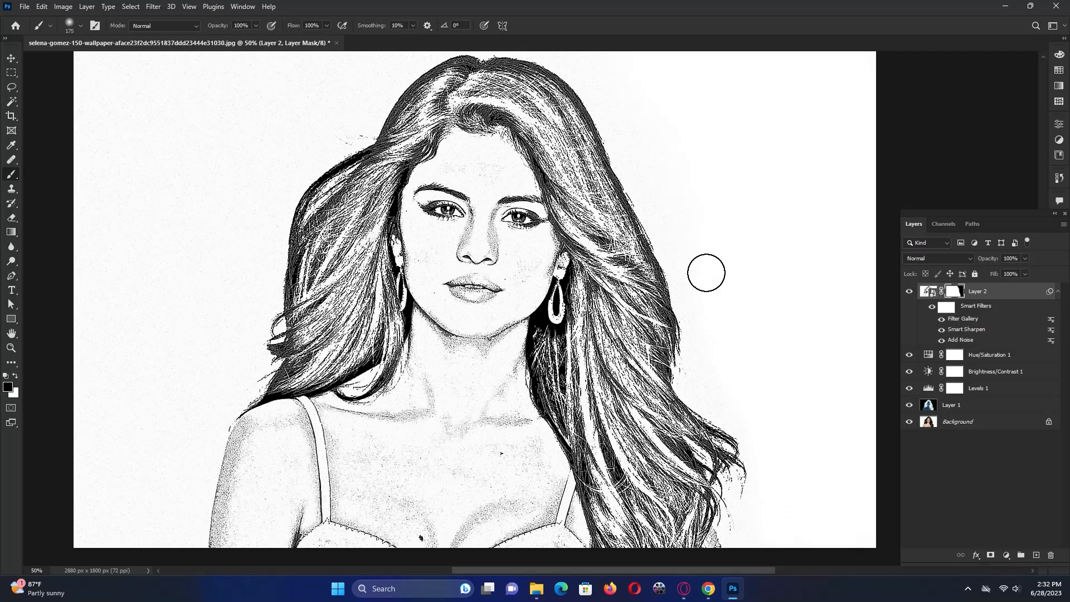
{"action": "key", "text": "bracketright"}
{"action": "key", "text": "bracketright"}
{"action": "key", "text": "bracketright"}
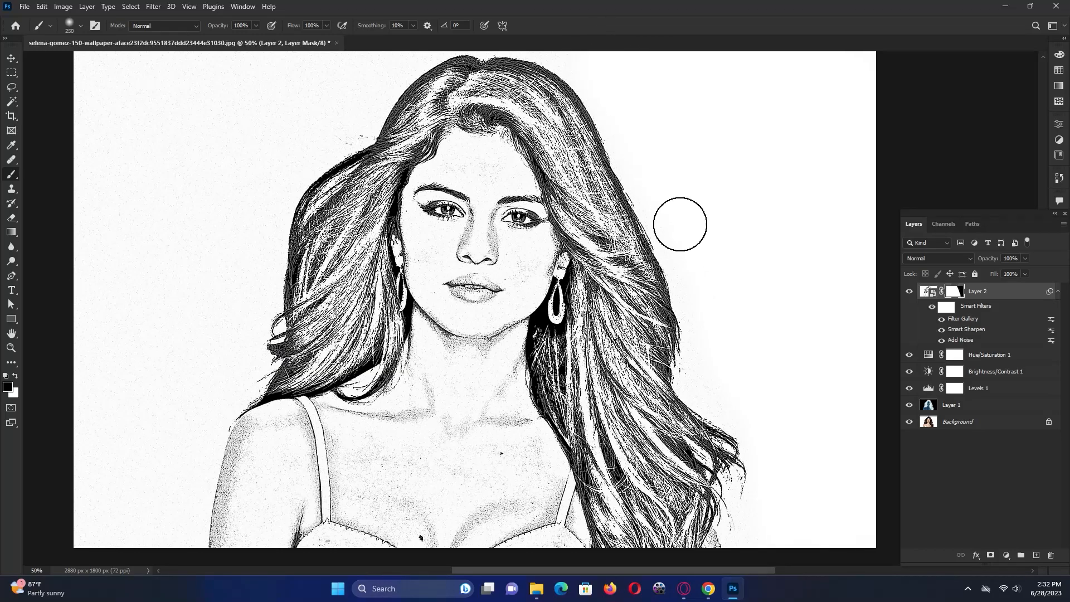
{"action": "key", "text": "bracketleft"}
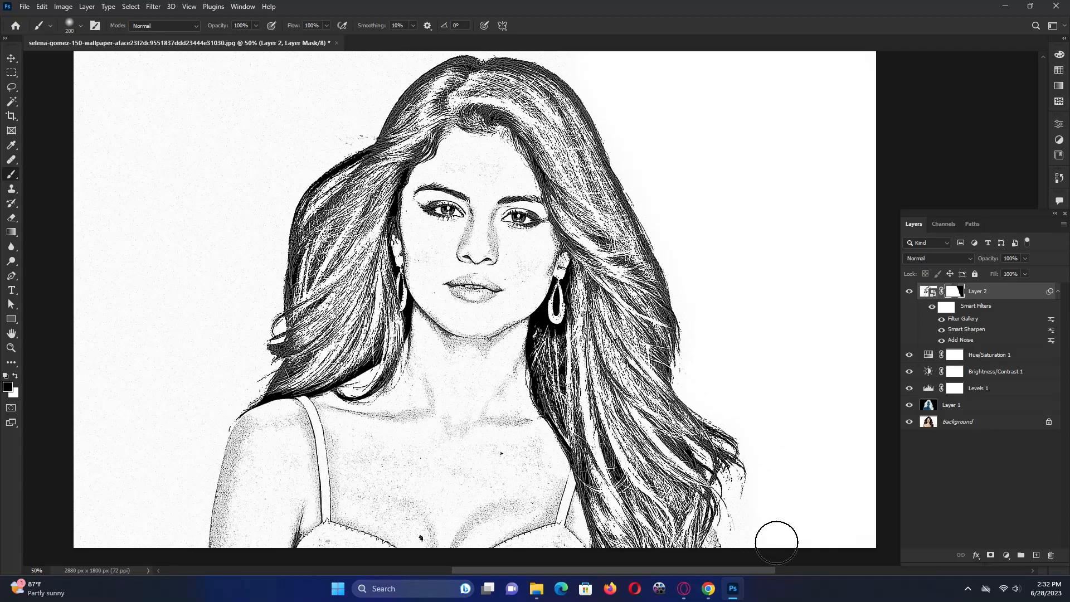
- Clear the background speckles at the far left of the portrait with a 400 px black brush on the mask
{"action": "key", "text": "bracketright"}
{"action": "key", "text": "bracketright"}
{"action": "scroll", "coordinate": [90, 146], "scroll_direction": "down", "scroll_amount": 2}
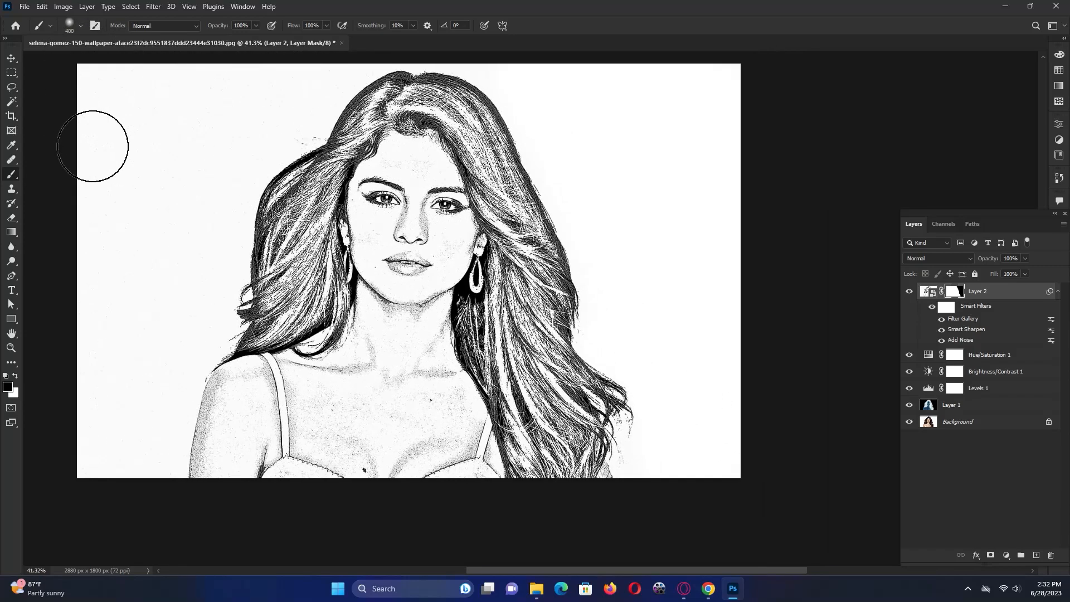
{"action": "key", "text": "bracketright"}
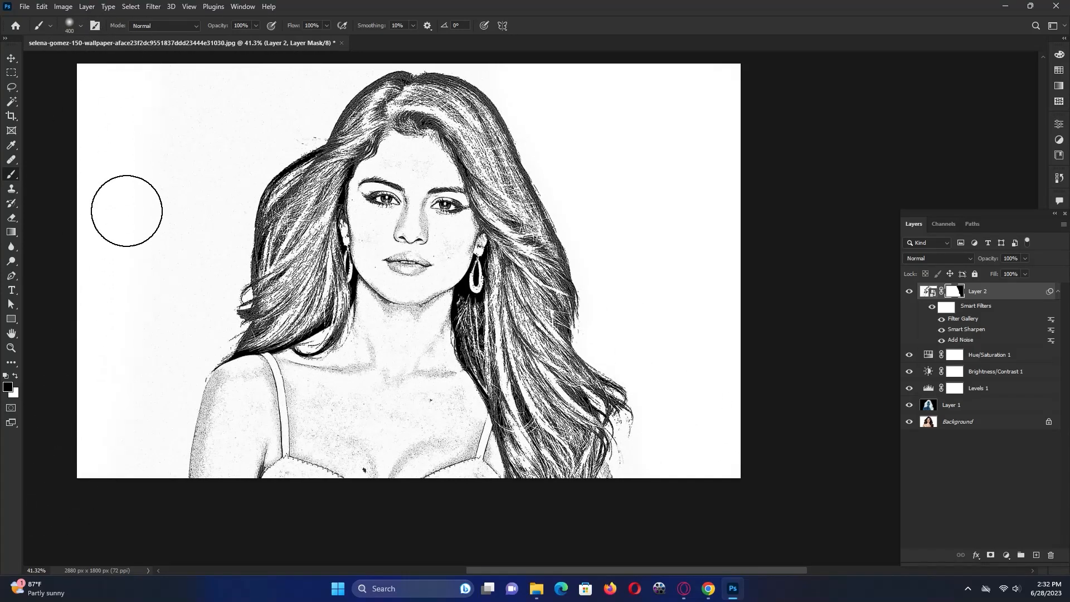
- Mask out the specks beside the left shoulder and lower left hair, reducing the brush to 100 px near the outline
{"action": "key", "text": "bracketleft"}
{"action": "key", "text": "bracketleft"}
{"action": "key", "text": "bracketleft"}
{"action": "scroll", "coordinate": [162, 491], "scroll_direction": "up", "scroll_amount": 6}
{"action": "key", "text": "bracketleft"}
{"action": "key", "text": "bracketleft"}
{"action": "key", "text": "bracketleft"}
{"action": "left_click_drag", "start_coordinate": [100, 498], "coordinate": [146, 521]}
{"action": "key", "text": "bracketleft"}
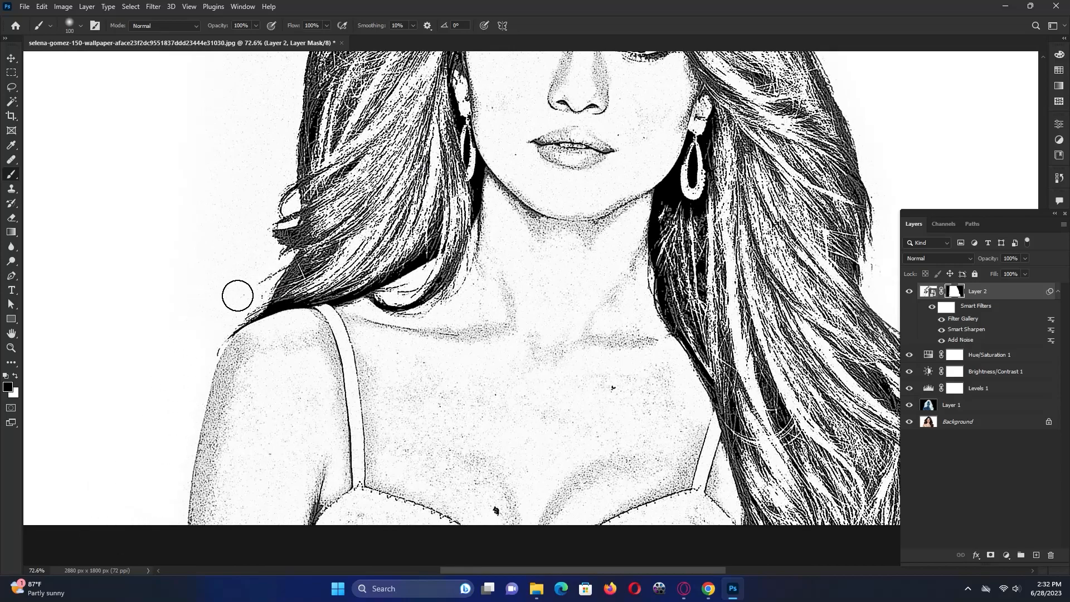
- Mask out the speckled background above and left of the hair, starting at 150 px and varying the brush size
{"action": "scroll", "coordinate": [301, 363], "scroll_direction": "down", "scroll_amount": 2}
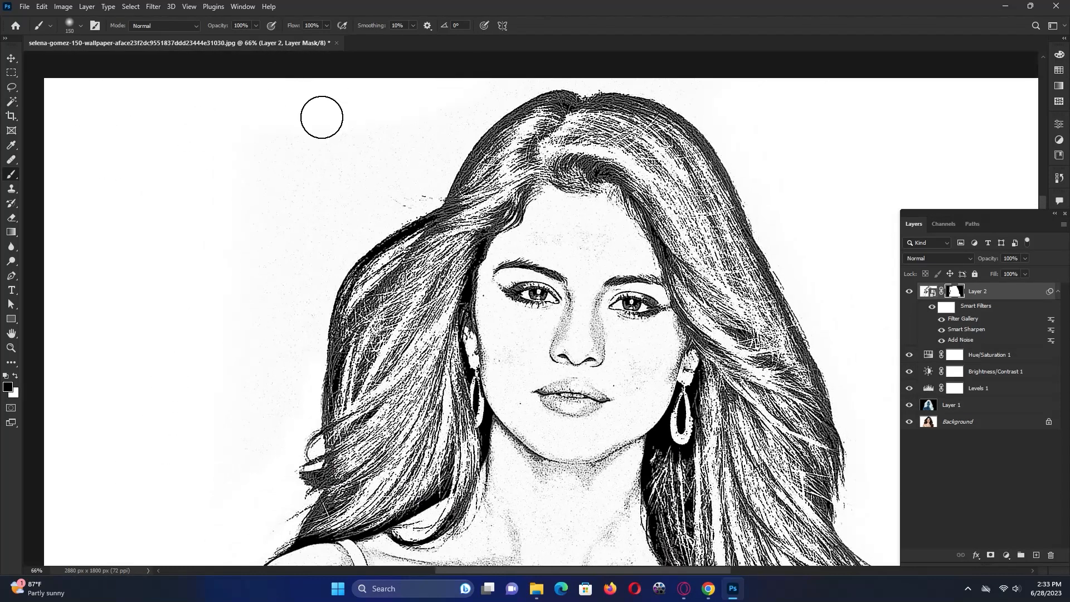
{"action": "left_click_drag", "start_coordinate": [435, 196], "coordinate": [501, 103]}
{"action": "key", "text": "bracketright"}
{"action": "key", "text": "bracketright"}
{"action": "key", "text": "bracketright"}
{"action": "key", "text": "bracketright"}
{"action": "key", "text": "bracketright"}
{"action": "left_click_drag", "start_coordinate": [451, 138], "coordinate": [283, 246]}
{"action": "key", "text": "bracketleft"}
{"action": "key", "text": "bracketleft"}
{"action": "key", "text": "bracketleft"}
{"action": "key", "text": "bracketleft"}
{"action": "key", "text": "bracketleft"}
{"action": "mouse_move", "coordinate": [366, 194]}
{"action": "left_mouse_down"}
{"action": "mouse_move", "coordinate": [494, 201]}
{"action": "mouse_move", "coordinate": [523, 221]}
{"action": "left_mouse_up"}
- Clear the remaining background specks along the right hair outline down to the tips, finishing with an 80 px brush
{"action": "key", "text": "bracketright"}
{"action": "key", "text": "bracketright"}
{"action": "key", "text": "bracketright"}
{"action": "key", "text": "bracketright"}
{"action": "key", "text": "bracketright"}
{"action": "key", "text": "bracketright"}
{"action": "left_click_drag", "start_coordinate": [768, 233], "coordinate": [534, 171]}
{"action": "key", "text": "bracketright"}
{"action": "key", "text": "bracketright"}
{"action": "key", "text": "bracketright"}
{"action": "key", "text": "bracketright"}
{"action": "key", "text": "bracketright"}
{"action": "key", "text": "bracketright"}
{"action": "left_click_drag", "start_coordinate": [375, 323], "coordinate": [404, 391]}
{"action": "key", "text": "bracketleft"}
{"action": "key", "text": "bracketleft"}
{"action": "key", "text": "bracketleft"}
{"action": "left_click_drag", "start_coordinate": [470, 473], "coordinate": [453, 246]}
{"action": "left_click_drag", "start_coordinate": [439, 307], "coordinate": [414, 347]}
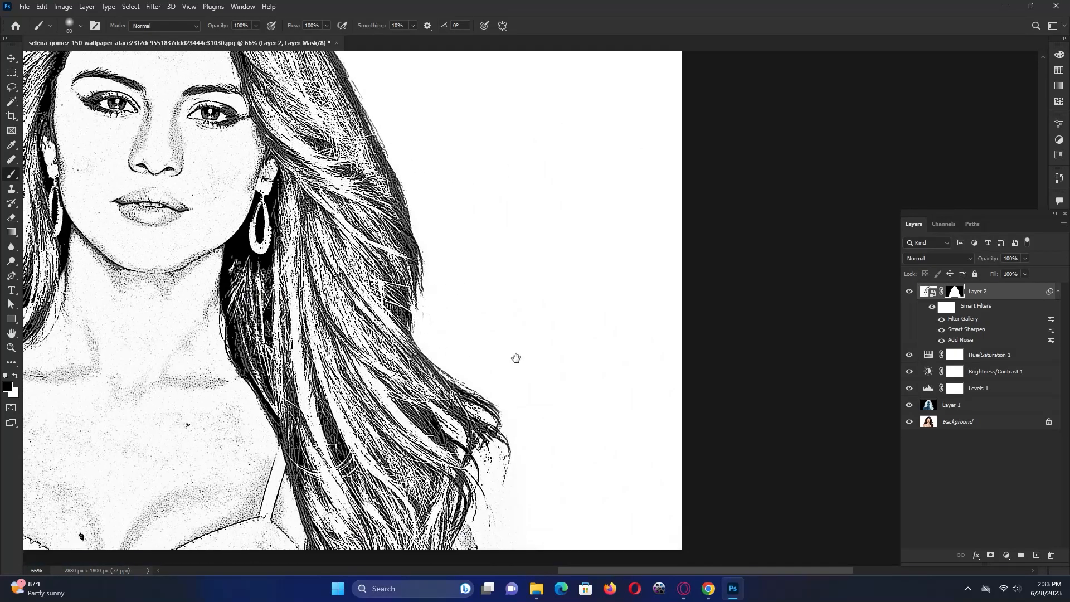
{"action": "left_click_drag", "start_coordinate": [526, 429], "coordinate": [481, 270]}
- Smooth the grain on the forehead, left cheek and chin by painting black on the mask with 60 and 50 px brushes
{"action": "key", "text": "bracketright"}
{"action": "key", "text": "bracketright"}
{"action": "key", "text": "bracketright"}
{"action": "key", "text": "bracketright"}
{"action": "key", "text": "bracketright"}
{"action": "scroll", "coordinate": [454, 387], "scroll_direction": "down", "scroll_amount": 6}
{"action": "key", "text": "bracketleft"}
{"action": "key", "text": "bracketleft"}
{"action": "key", "text": "bracketleft"}
{"action": "scroll", "coordinate": [367, 108], "scroll_direction": "up", "scroll_amount": 8}
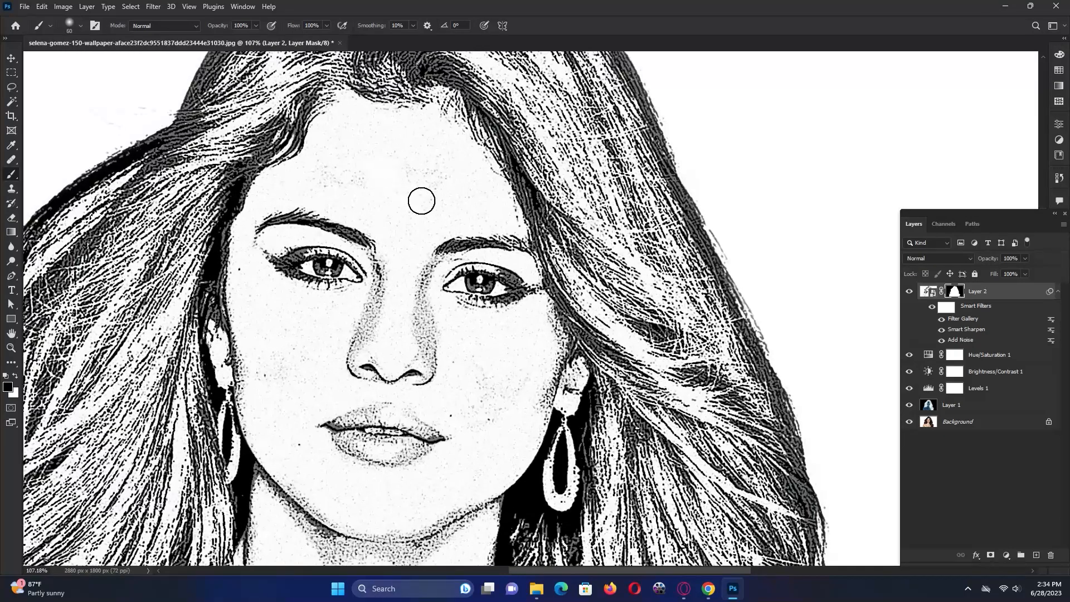
{"action": "key", "text": "bracketright"}
{"action": "scroll", "coordinate": [337, 311], "scroll_direction": "down", "scroll_amount": 1}
{"action": "key", "text": "bracketleft"}
{"action": "key", "text": "bracketleft"}
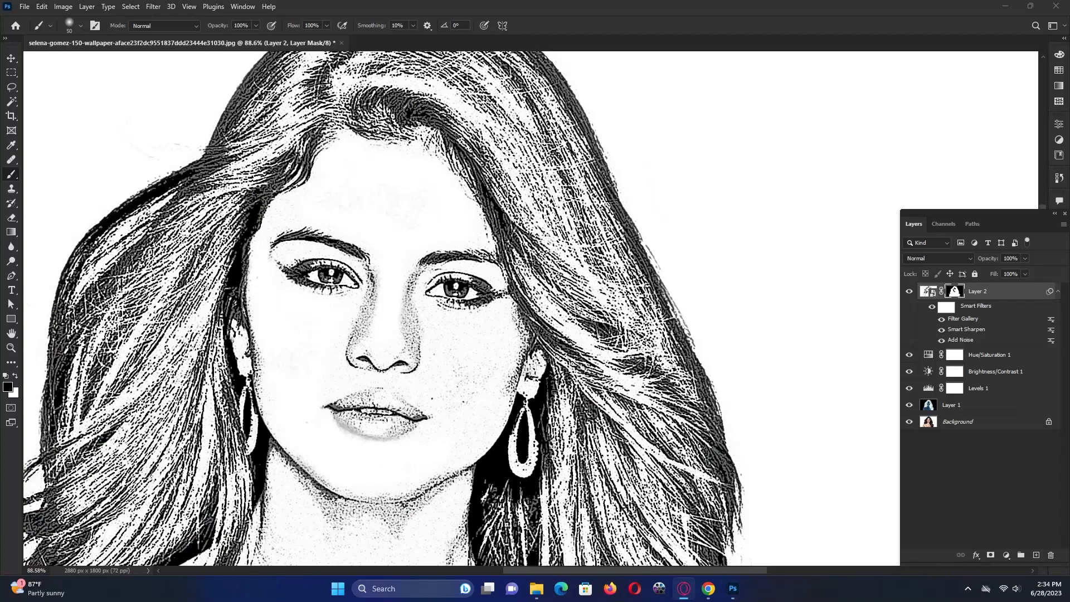
- Smooth the grain on the lips by painting black on the mask with small brushes of 25 px or less
{"action": "key", "text": "bracketleft"}
{"action": "key", "text": "bracketleft"}
{"action": "scroll", "coordinate": [413, 435], "scroll_direction": "up", "scroll_amount": 2}
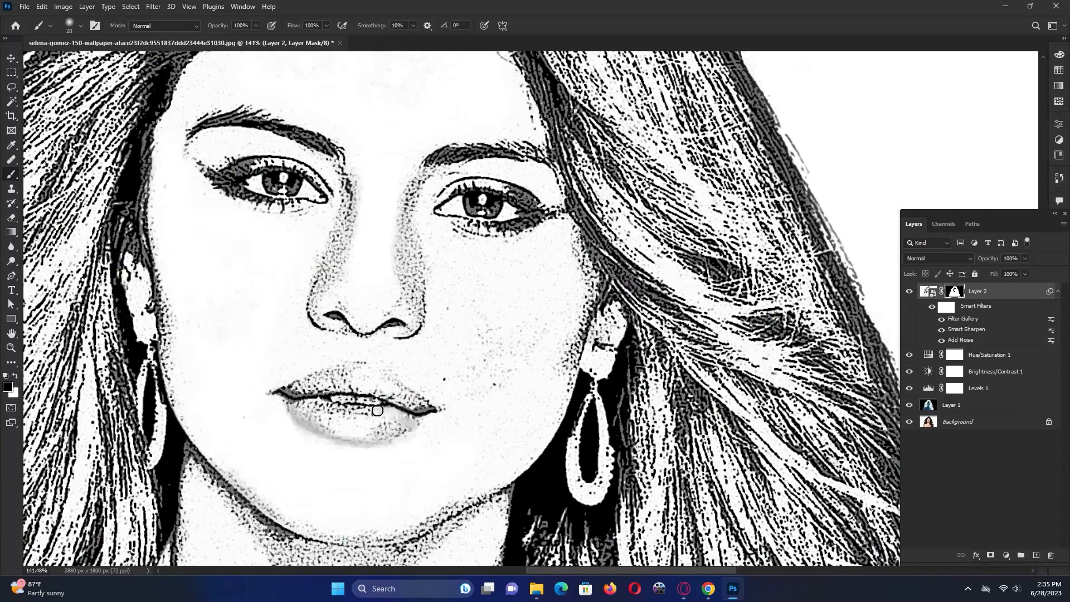
{"action": "key", "text": "bracketleft"}
{"action": "mouse_move", "coordinate": [281, 386]}
{"action": "left_mouse_down"}
{"action": "mouse_move", "coordinate": [371, 367]}
{"action": "mouse_move", "coordinate": [433, 393]}
{"action": "mouse_move", "coordinate": [323, 381]}
{"action": "mouse_move", "coordinate": [439, 399]}
{"action": "left_mouse_up"}
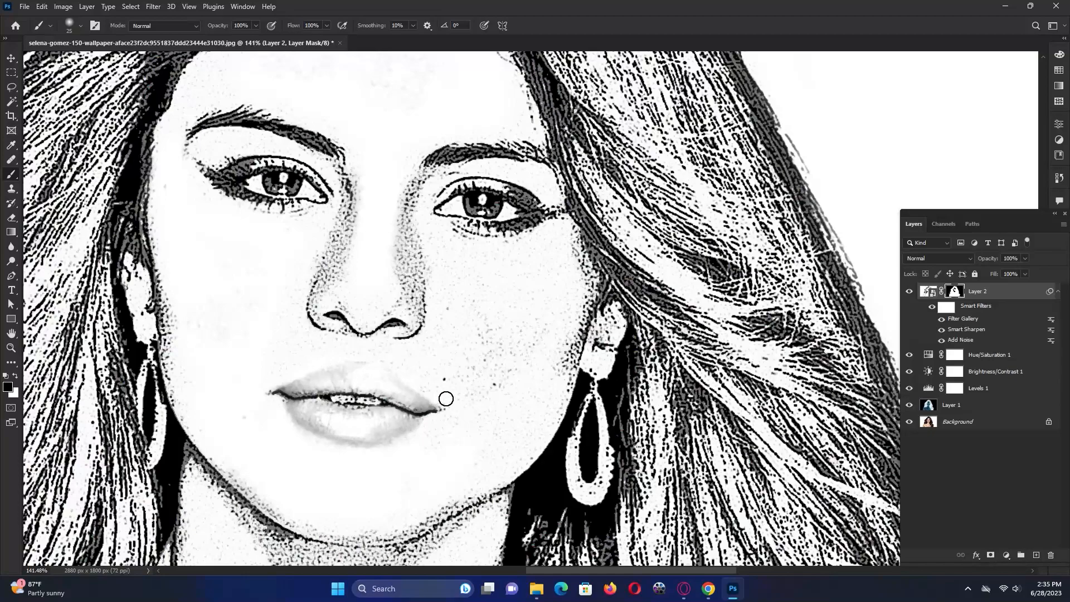
{"action": "scroll", "coordinate": [343, 402], "scroll_direction": "down", "scroll_amount": 4}
{"action": "scroll", "coordinate": [357, 400], "scroll_direction": "up", "scroll_amount": 3}
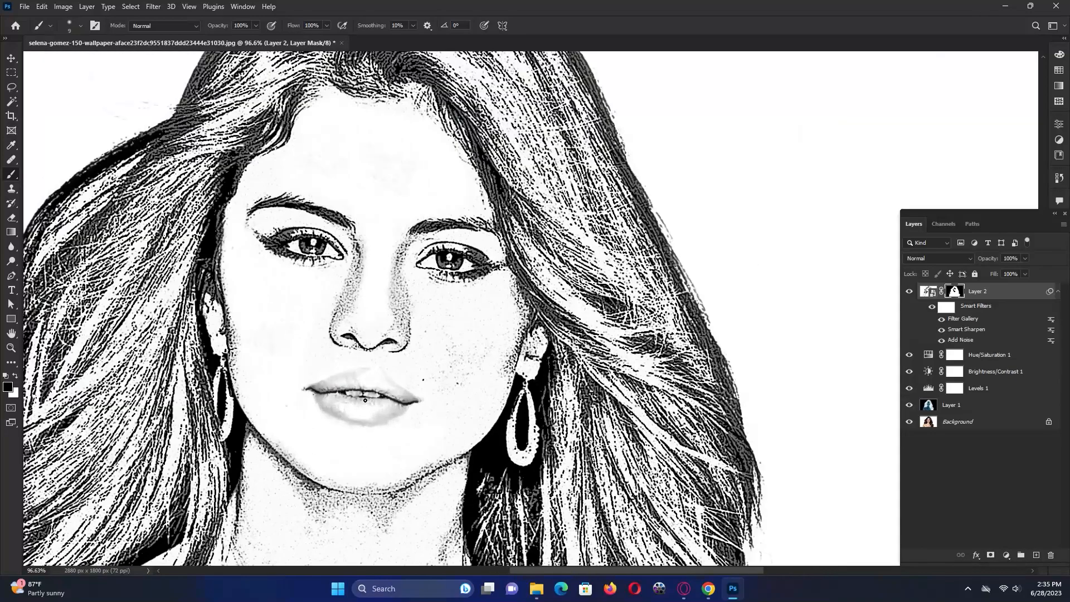
- Paint black on the mask over the nose and right cheek to smooth their grain
{"action": "key", "text": "bracketright"}
{"action": "key", "text": "bracketright"}
{"action": "mouse_move", "coordinate": [333, 301]}
{"action": "left_mouse_down"}
{"action": "mouse_move", "coordinate": [326, 330]}
{"action": "mouse_move", "coordinate": [362, 272]}
{"action": "mouse_move", "coordinate": [383, 341]}
{"action": "mouse_move", "coordinate": [411, 339]}
{"action": "mouse_move", "coordinate": [435, 300]}
{"action": "mouse_move", "coordinate": [508, 315]}
{"action": "mouse_move", "coordinate": [471, 337]}
{"action": "mouse_move", "coordinate": [501, 368]}
{"action": "left_mouse_up"}
- Smooth the grain on the neck, chest and shoulders by painting black on the mask with a much larger brush
{"action": "scroll", "coordinate": [502, 368], "scroll_direction": "down", "scroll_amount": 4}
{"action": "key", "text": "bracketright"}
{"action": "key", "text": "bracketright"}
{"action": "key", "text": "bracketright"}
{"action": "key", "text": "bracketright"}
{"action": "key", "text": "bracketright"}
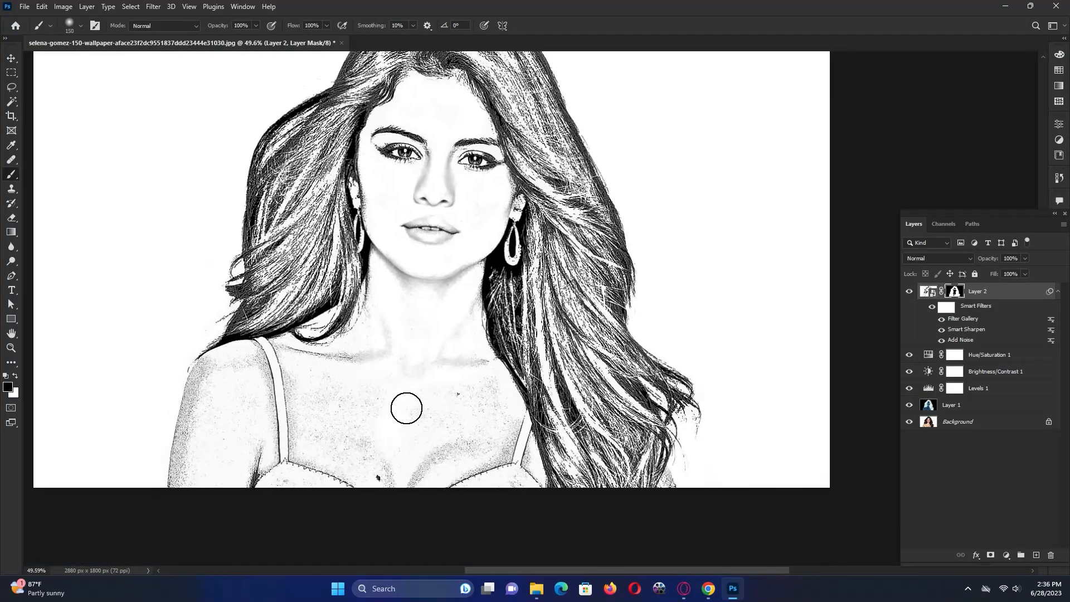
{"action": "key", "text": "bracketright"}
{"action": "mouse_move", "coordinate": [407, 409]}
{"action": "left_mouse_down"}
{"action": "mouse_move", "coordinate": [206, 500]}
{"action": "mouse_move", "coordinate": [201, 432]}
{"action": "mouse_move", "coordinate": [218, 405]}
{"action": "mouse_move", "coordinate": [277, 379]}
{"action": "mouse_move", "coordinate": [318, 384]}
{"action": "mouse_move", "coordinate": [372, 470]}
{"action": "mouse_move", "coordinate": [521, 459]}
{"action": "mouse_move", "coordinate": [474, 401]}
{"action": "left_mouse_up"}
- Soften the left eye and eyebrow by painting black on the mask with a small brush
{"action": "key", "text": "bracketleft"}
{"action": "key", "text": "bracketleft"}
{"action": "key", "text": "bracketleft"}
{"action": "key", "text": "bracketleft"}
{"action": "key", "text": "bracketleft"}
{"action": "key", "text": "bracketleft"}
{"action": "key", "text": "bracketleft"}
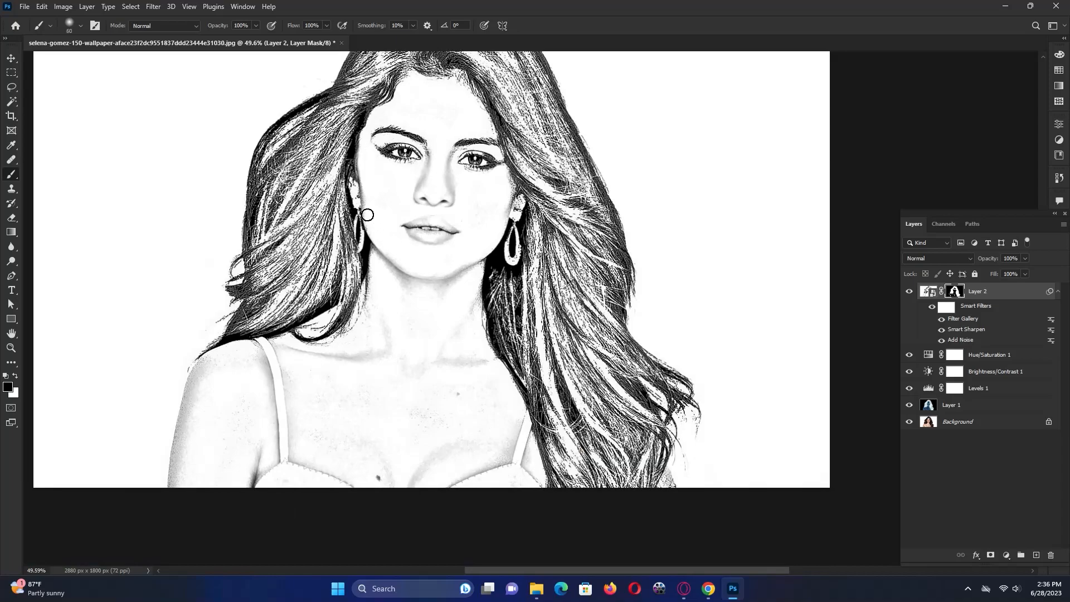
{"action": "key", "text": "bracketleft"}
{"action": "key", "text": "bracketleft"}
{"action": "scroll", "coordinate": [449, 159], "scroll_direction": "up", "scroll_amount": 3}
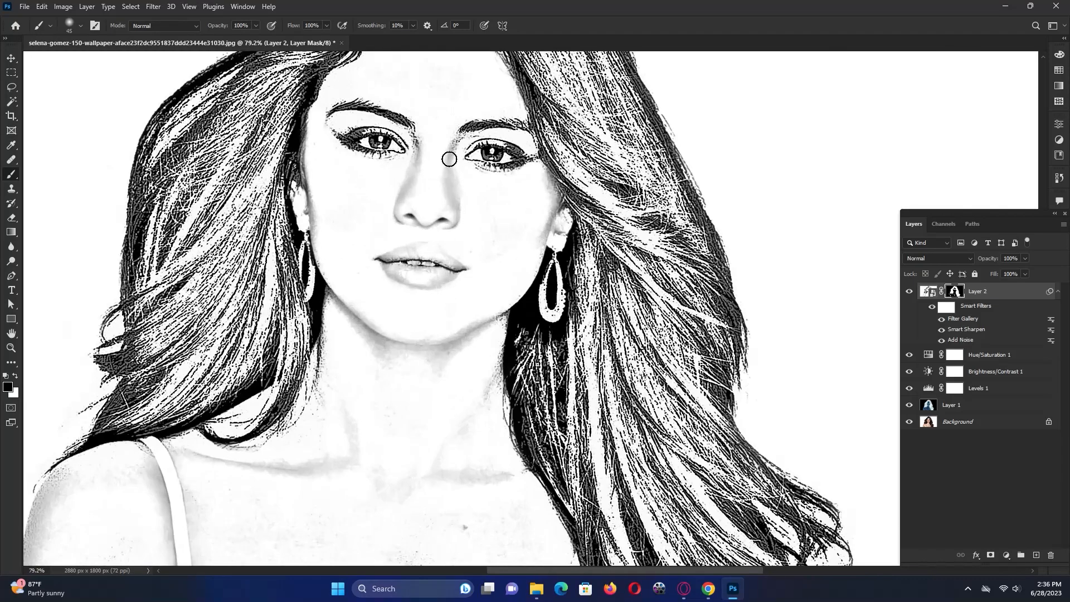
{"action": "key", "text": "bracketright"}
{"action": "left_click_drag", "start_coordinate": [409, 161], "coordinate": [335, 110]}
{"action": "left_click_drag", "start_coordinate": [378, 164], "coordinate": [334, 156]}
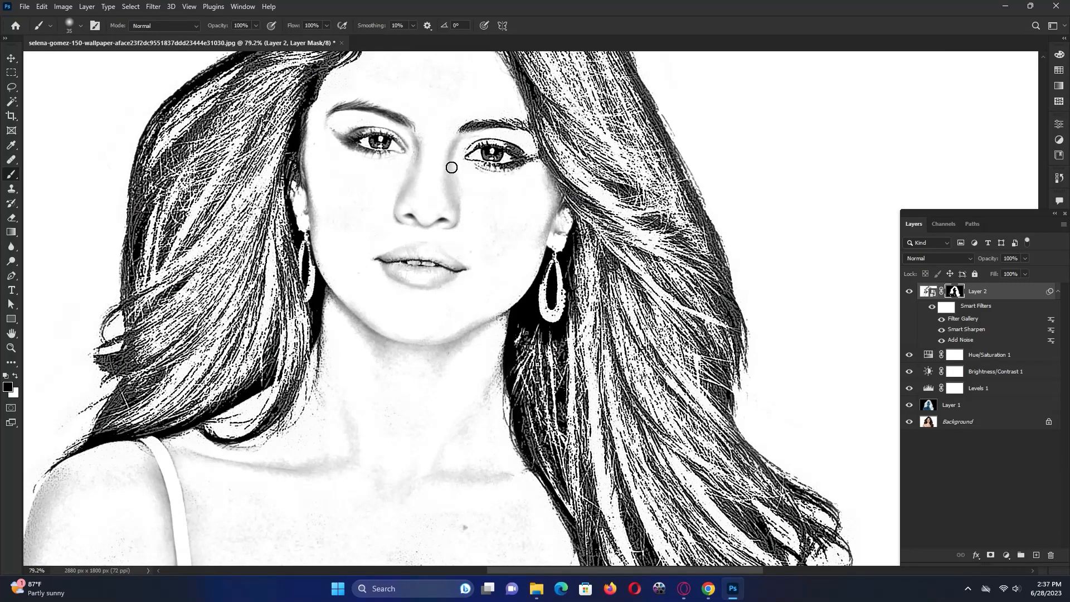
- Soften the right eye and eyebrow by painting black on the mask with a 35 px brush
{"action": "mouse_move", "coordinate": [452, 167]}
{"action": "left_mouse_down"}
{"action": "mouse_move", "coordinate": [495, 173]}
{"action": "mouse_move", "coordinate": [531, 161]}
{"action": "left_mouse_up"}
{"action": "left_click_drag", "start_coordinate": [457, 134], "coordinate": [507, 178]}
{"action": "key", "text": "bracketleft"}
{"action": "scroll", "coordinate": [469, 164], "scroll_direction": "up", "scroll_amount": 2}
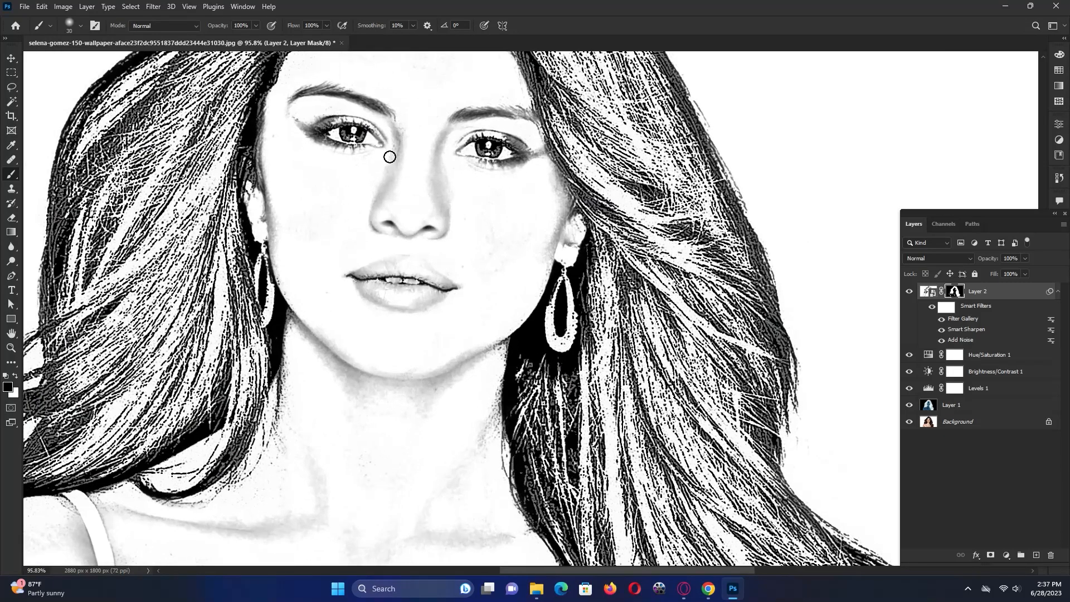
- Touch up leftover grain on the skin and around the portrait on the Layer 2 mask, varying the brush size
{"action": "scroll", "coordinate": [539, 169], "scroll_direction": "down", "scroll_amount": 9}
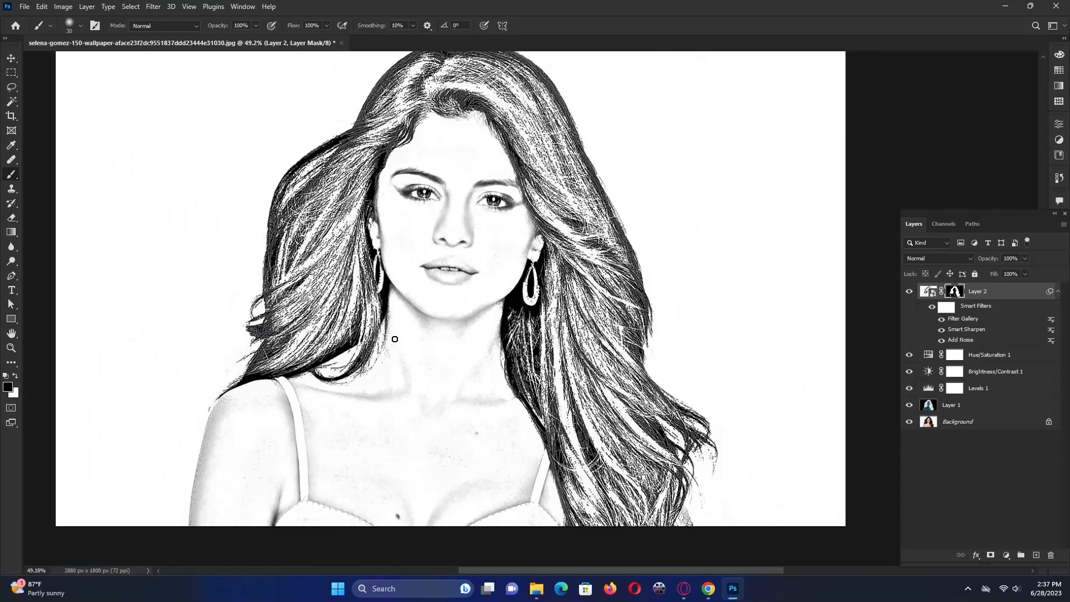
{"action": "scroll", "coordinate": [356, 383], "scroll_direction": "down", "scroll_amount": 1}
{"action": "key", "text": "bracketright"}
{"action": "key", "text": "bracketright"}
{"action": "key", "text": "bracketright"}
{"action": "key", "text": "bracketright"}
{"action": "key", "text": "bracketright"}
{"action": "key", "text": "bracketright"}
{"action": "key", "text": "bracketright"}
{"action": "key", "text": "bracketright"}
{"action": "scroll", "coordinate": [439, 288], "scroll_direction": "up", "scroll_amount": 4}
{"action": "key", "text": "bracketleft"}
{"action": "key", "text": "bracketleft"}
{"action": "key", "text": "bracketleft"}
{"action": "key", "text": "bracketleft"}
{"action": "key", "text": "bracketleft"}
{"action": "key", "text": "bracketleft"}
{"action": "scroll", "coordinate": [395, 359], "scroll_direction": "up", "scroll_amount": 4}
{"action": "scroll", "coordinate": [490, 310], "scroll_direction": "down", "scroll_amount": 5}
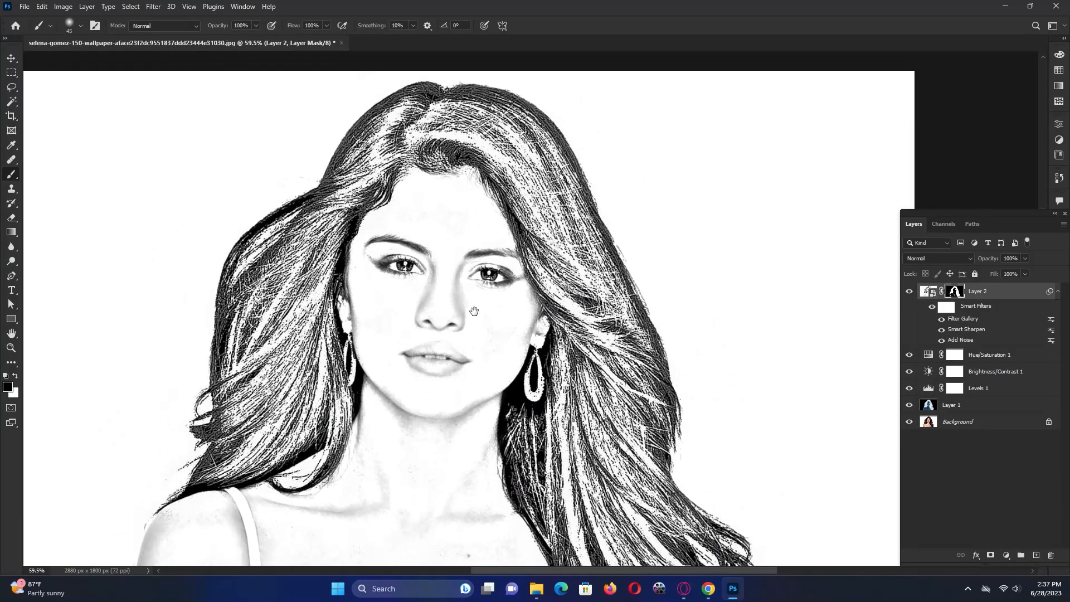
{"action": "scroll", "coordinate": [455, 360], "scroll_direction": "down", "scroll_amount": 2}
{"action": "scroll", "coordinate": [449, 365], "scroll_direction": "down", "scroll_amount": 1}
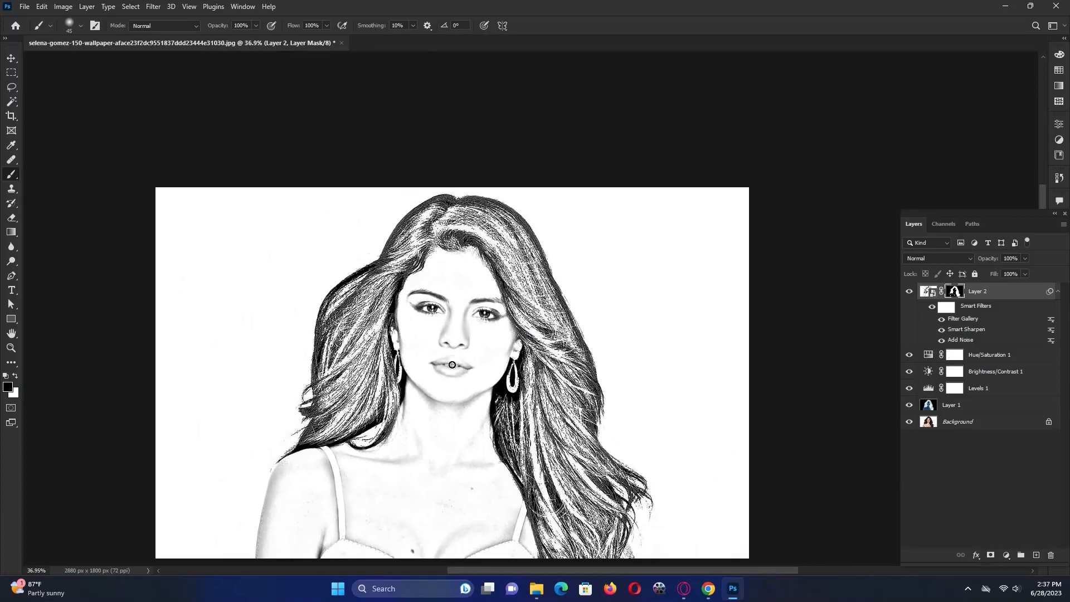
{"action": "scroll", "coordinate": [478, 342], "scroll_direction": "up", "scroll_amount": 2}
{"action": "scroll", "coordinate": [477, 342], "scroll_direction": "up", "scroll_amount": 1}
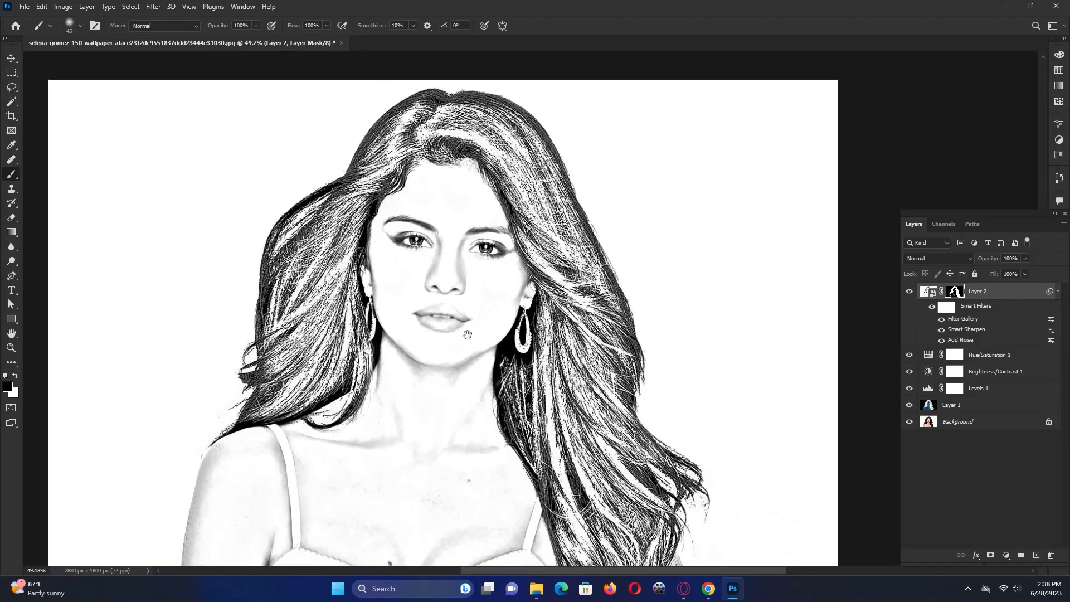
{"action": "left_click_drag", "start_coordinate": [470, 346], "coordinate": [468, 330]}
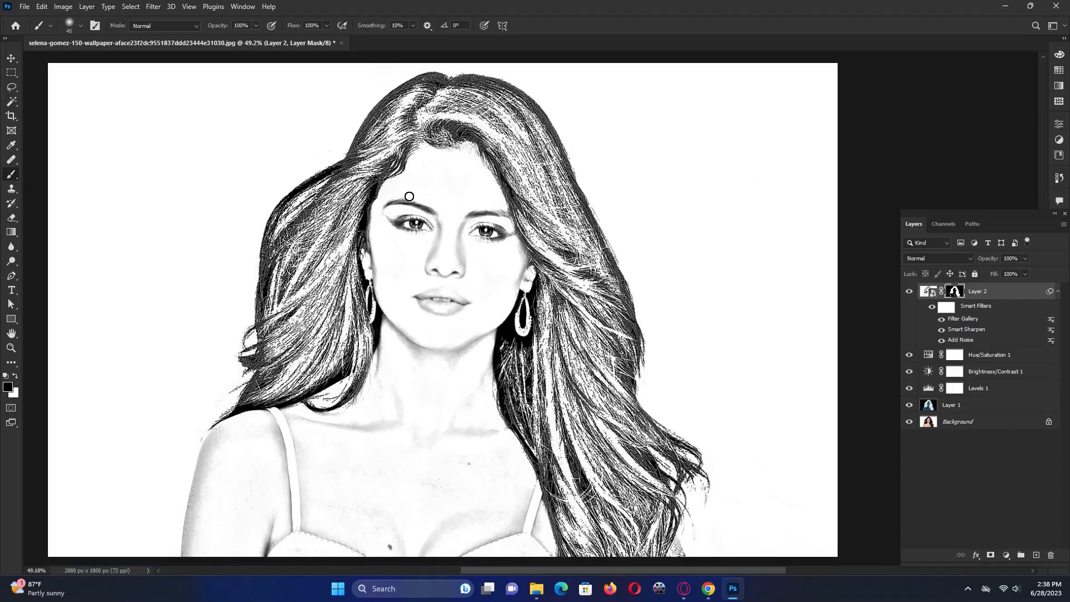
{"action": "left_click", "coordinate": [12, 58]}
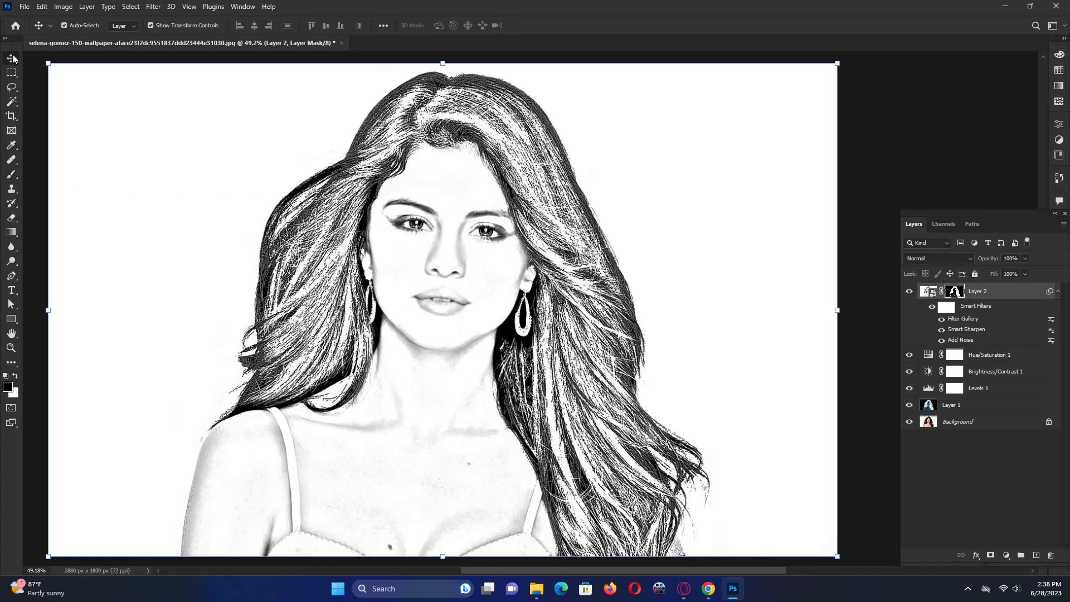
{"action": "scroll", "coordinate": [66, 227], "scroll_direction": "left", "scroll_amount": 1}
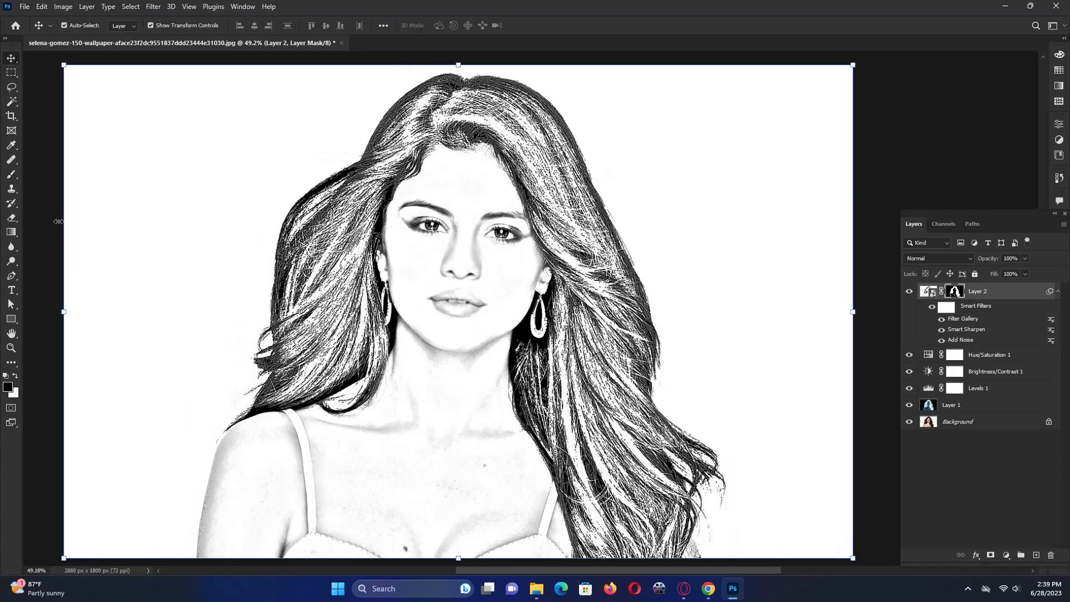
- Choose the Brush tool again and swap the colors so white is the foreground color
{"action": "left_click", "coordinate": [13, 176]}
{"action": "right_click", "coordinate": [13, 176]}
{"action": "left_click", "coordinate": [41, 176]}
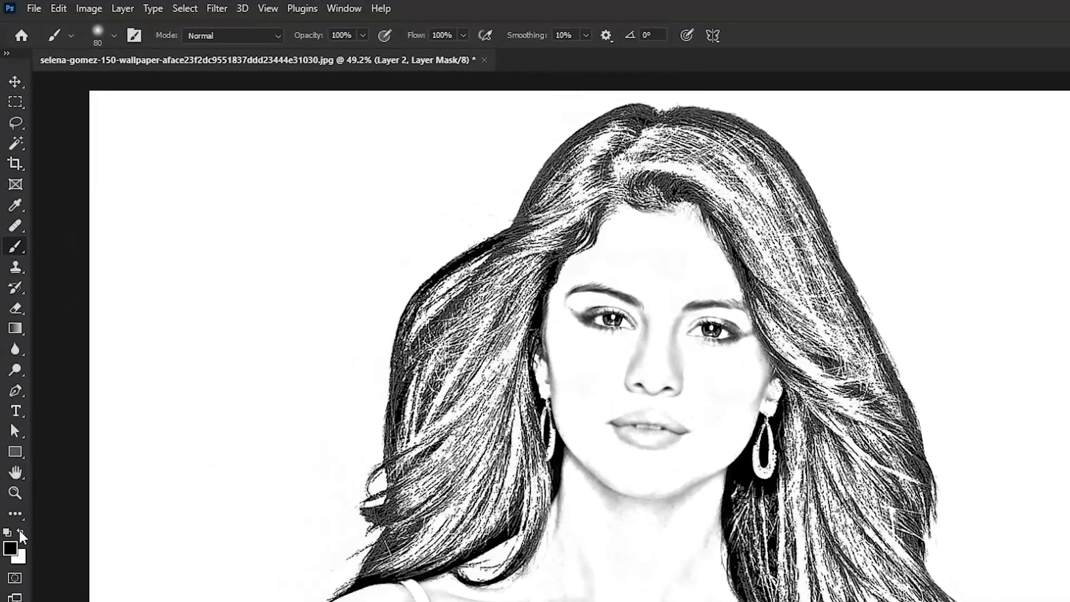
{"action": "left_click", "coordinate": [22, 534]}
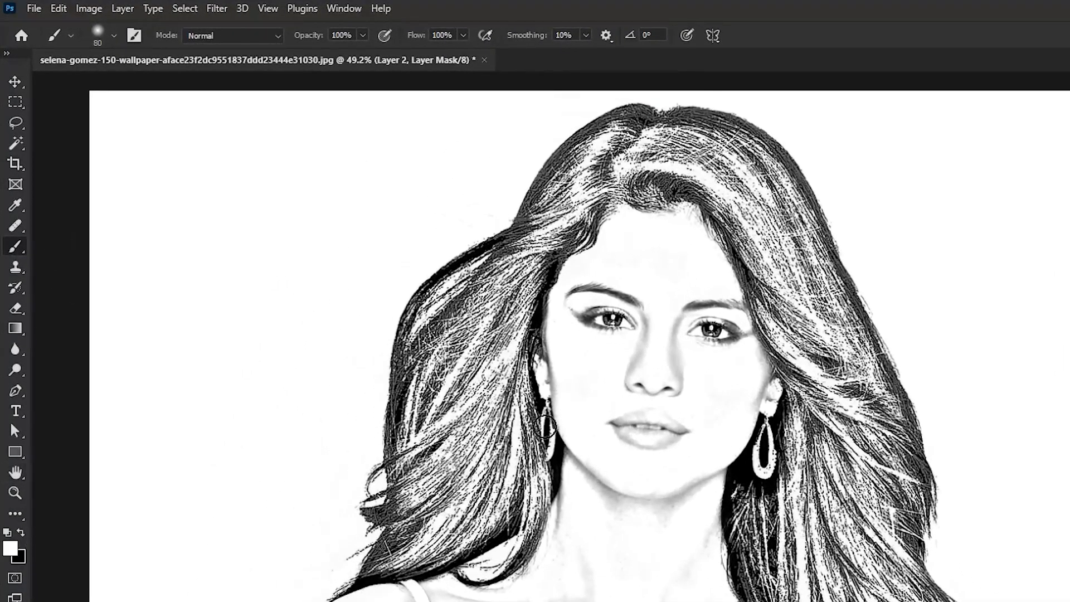
- Paint white on the Layer 2 mask over the irises of both eyes with a 45 px brush to restore their sketch detail
{"action": "scroll", "coordinate": [619, 328], "scroll_direction": "up", "scroll_amount": 15}
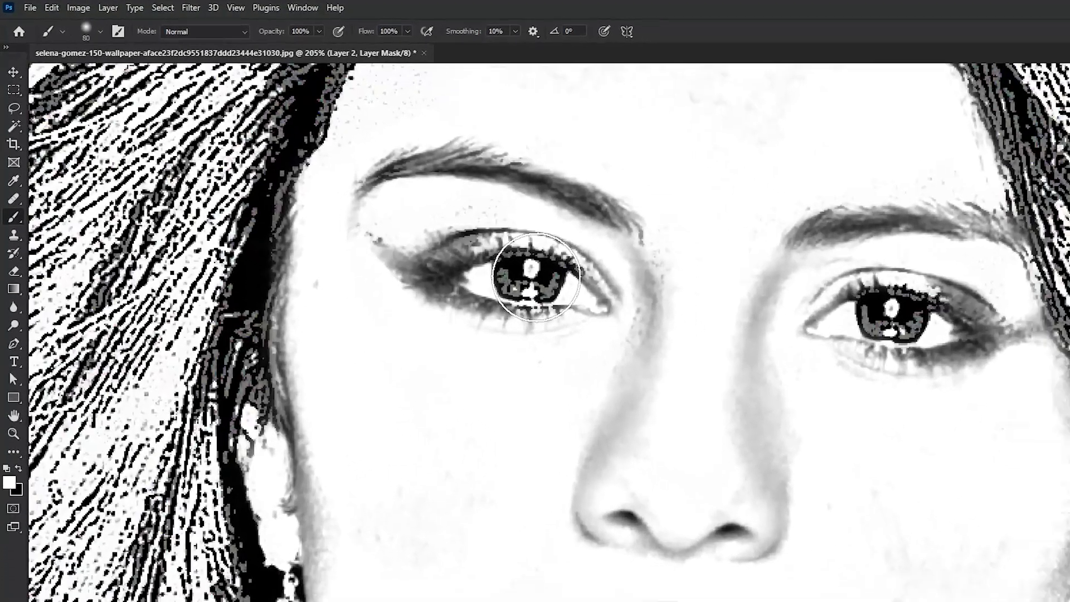
{"action": "key", "text": "bracketleft"}
{"action": "key", "text": "bracketleft"}
{"action": "key", "text": "bracketleft"}
{"action": "key", "text": "bracketleft"}
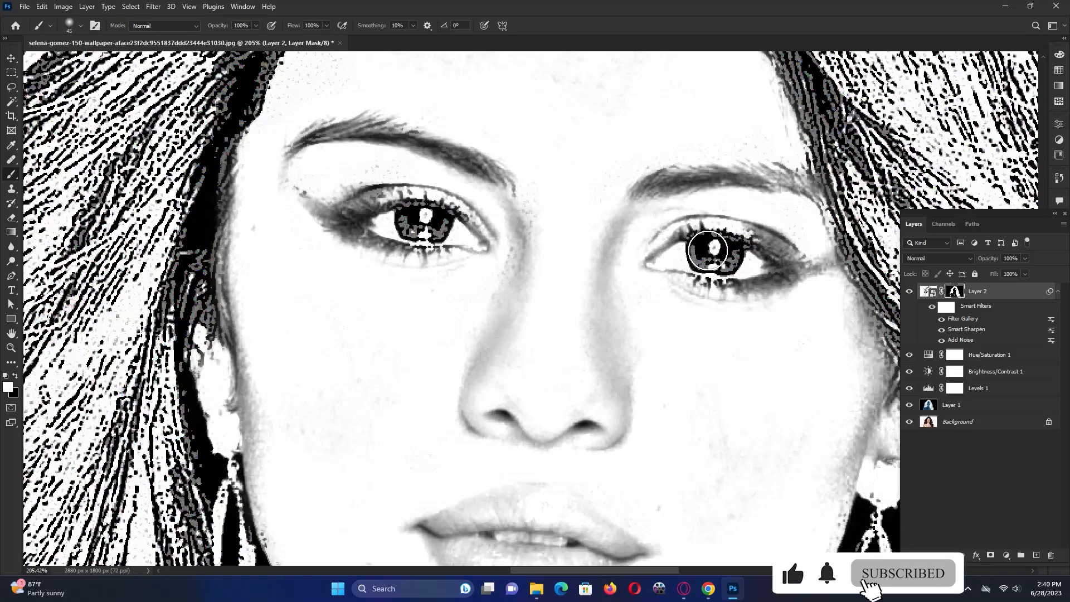
{"action": "mouse_move", "coordinate": [701, 260]}
{"action": "left_mouse_down"}
{"action": "mouse_move", "coordinate": [685, 254]}
{"action": "mouse_move", "coordinate": [738, 263]}
{"action": "left_mouse_up"}
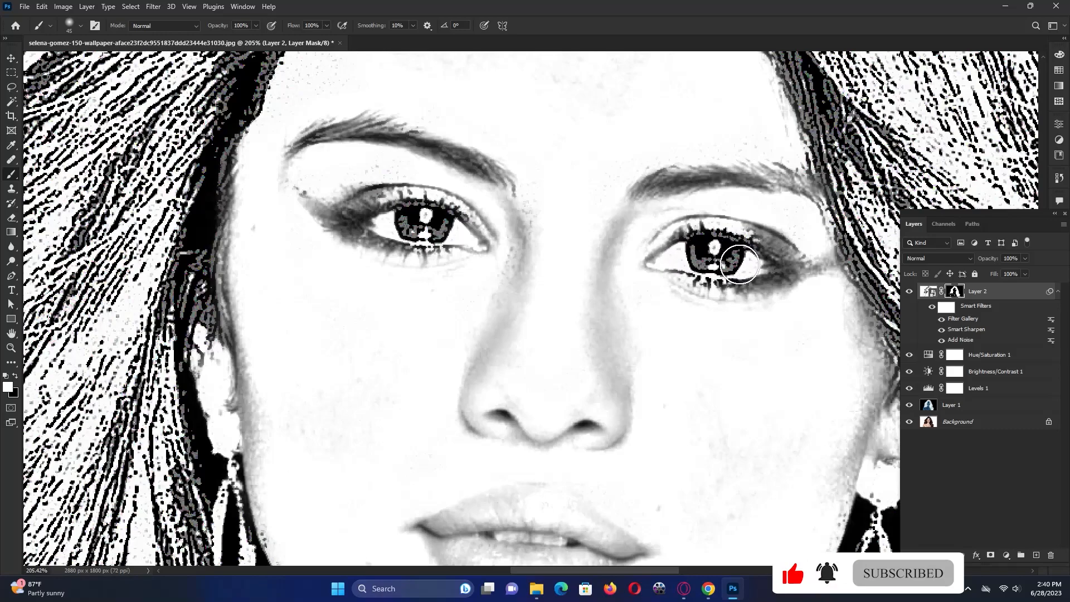
{"action": "scroll", "coordinate": [392, 225], "scroll_direction": "down", "scroll_amount": 3}
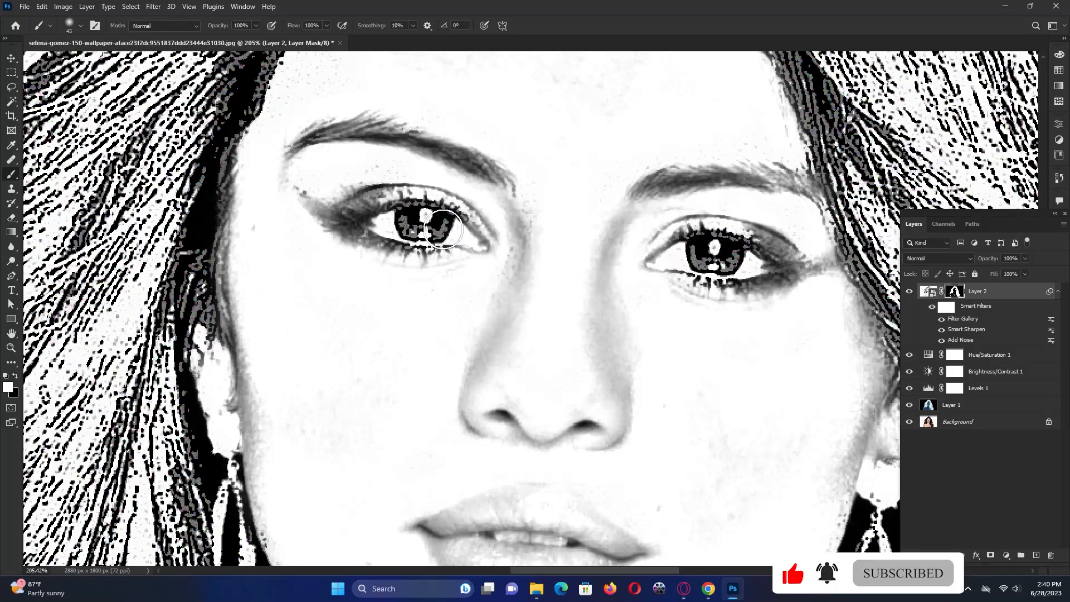
{"action": "scroll", "coordinate": [413, 229], "scroll_direction": "down", "scroll_amount": 3}
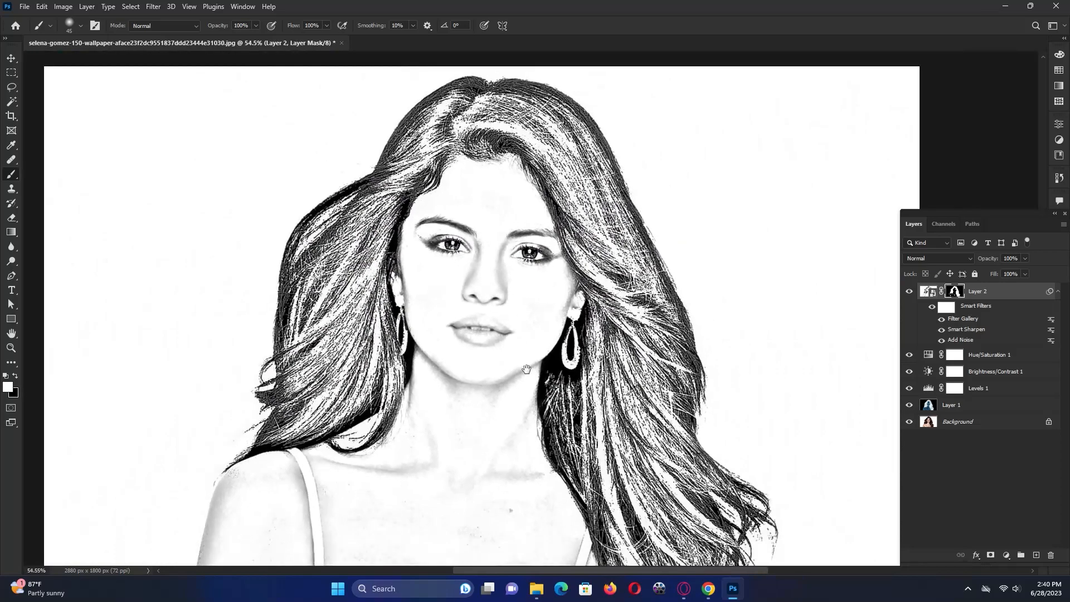
{"action": "scroll", "coordinate": [526, 370], "scroll_direction": "down", "scroll_amount": 1}
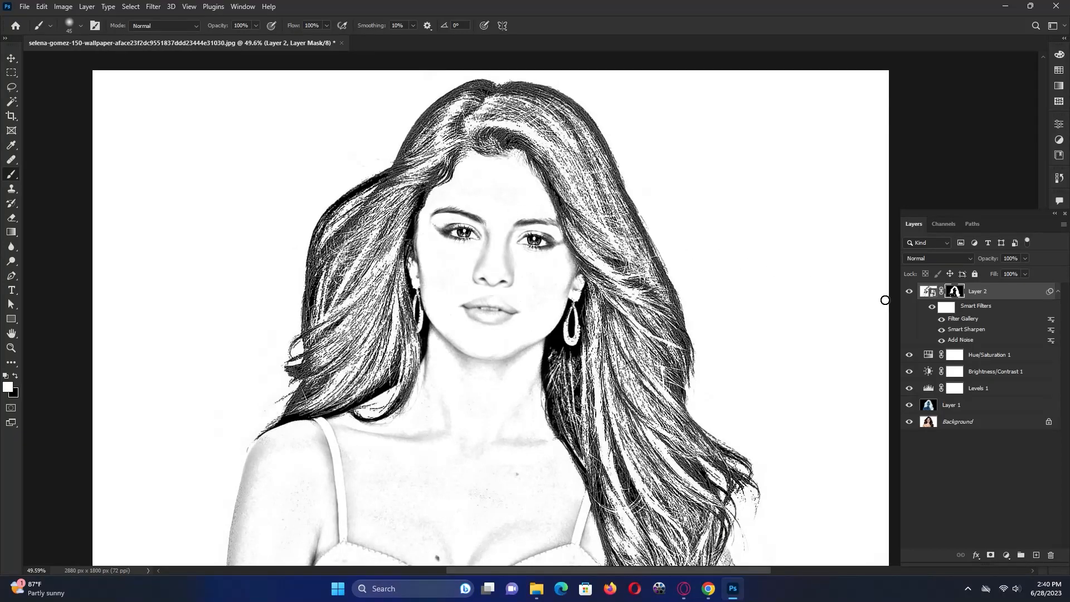
- Target Layer 2's sketch image instead of its mask and set the layer's blend mode to Darker Color
{"action": "left_click", "coordinate": [928, 291]}
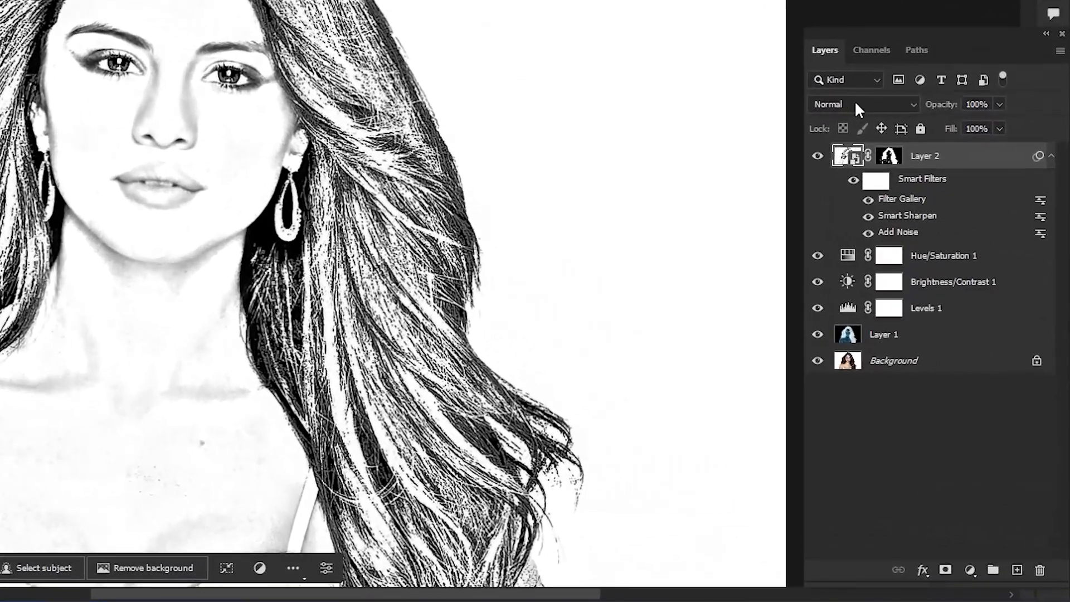
{"action": "left_click", "coordinate": [865, 99]}
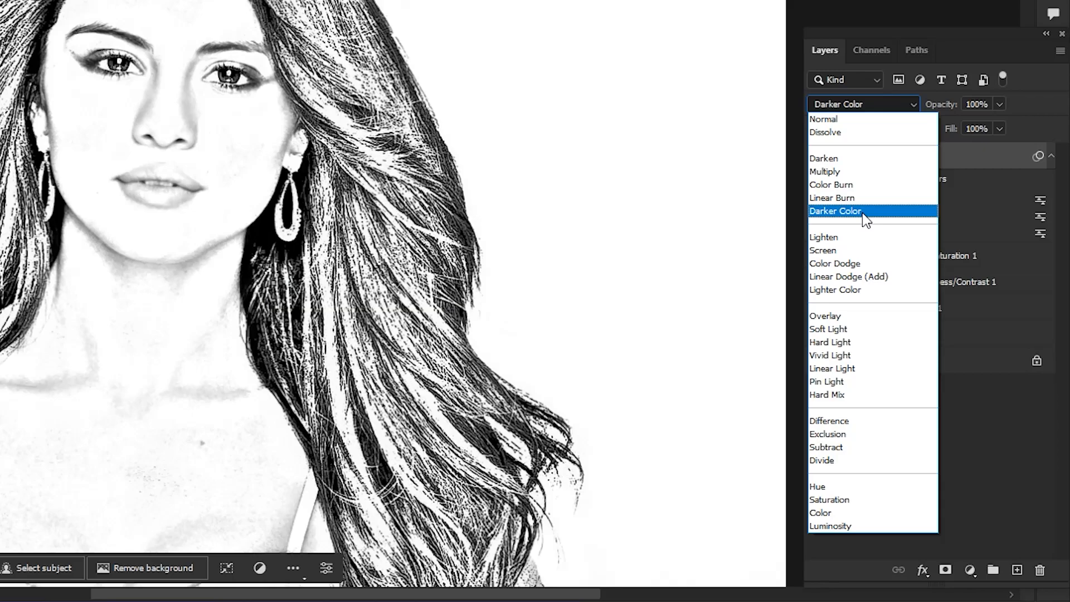
{"action": "left_click", "coordinate": [866, 219]}
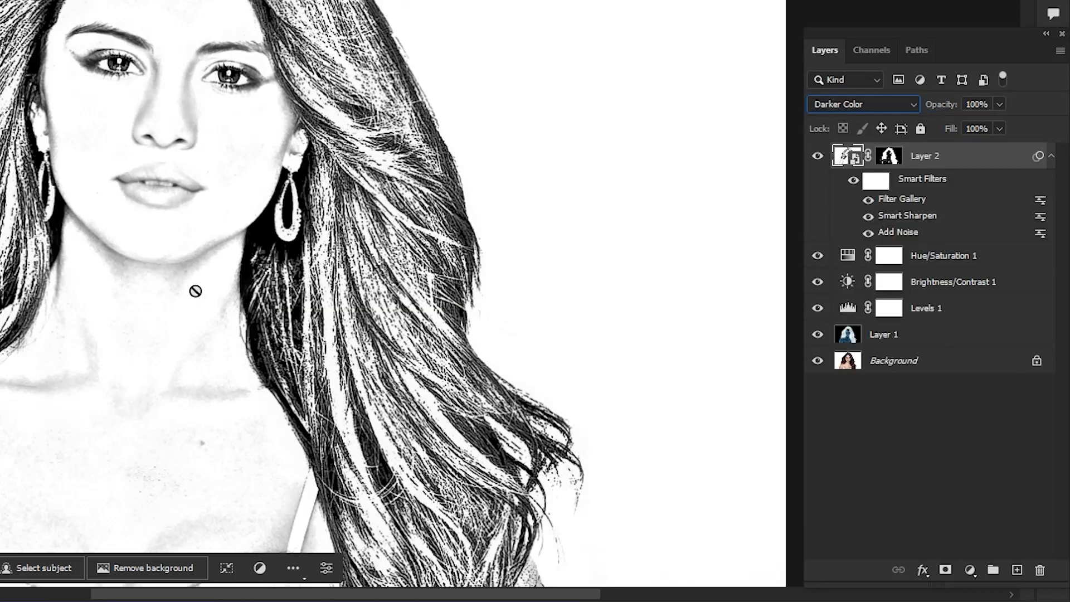
{"action": "key", "text": "Escape"}
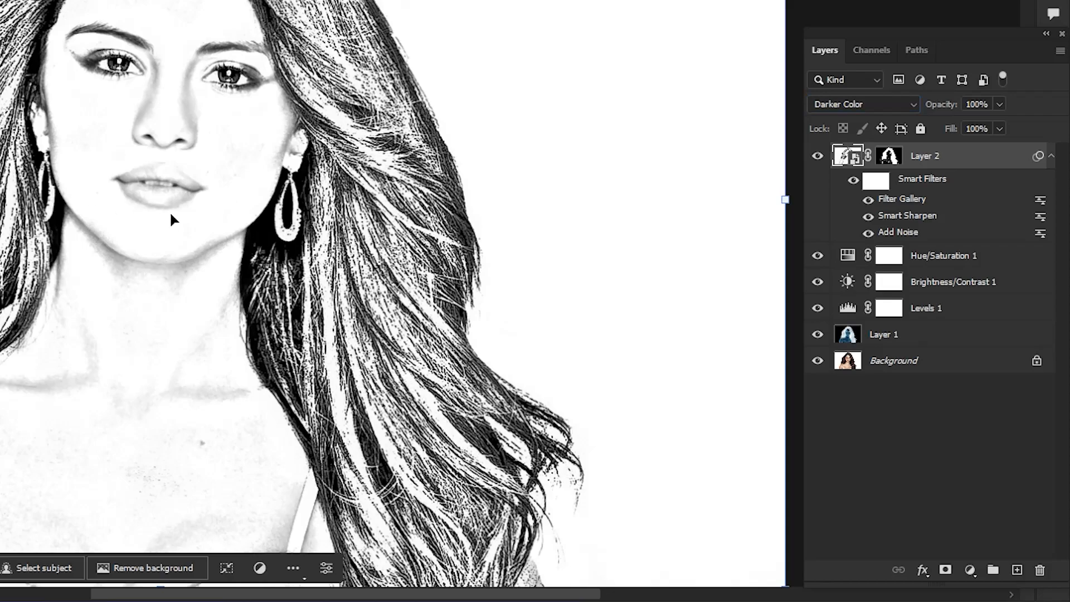
- Lower Layer 2's opacity to 55% and deselect all layers
{"action": "scroll", "coordinate": [172, 214], "scroll_direction": "down", "scroll_amount": 1}
{"action": "left_click_drag", "start_coordinate": [181, 214], "coordinate": [185, 185]}
{"action": "scroll", "coordinate": [197, 127], "scroll_direction": "up", "scroll_amount": 1}
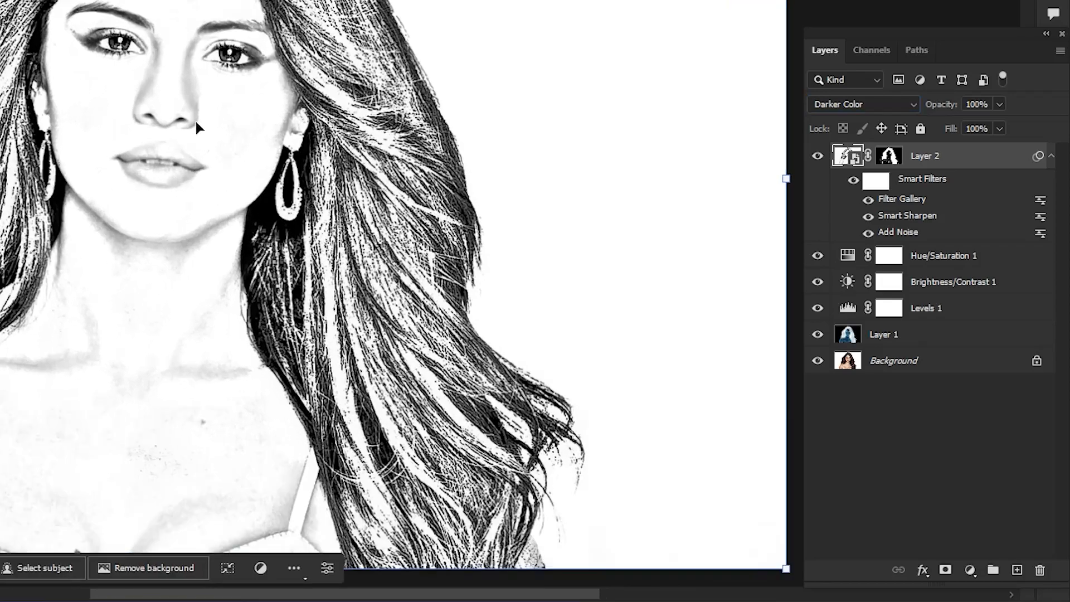
{"action": "left_click", "coordinate": [1000, 105]}
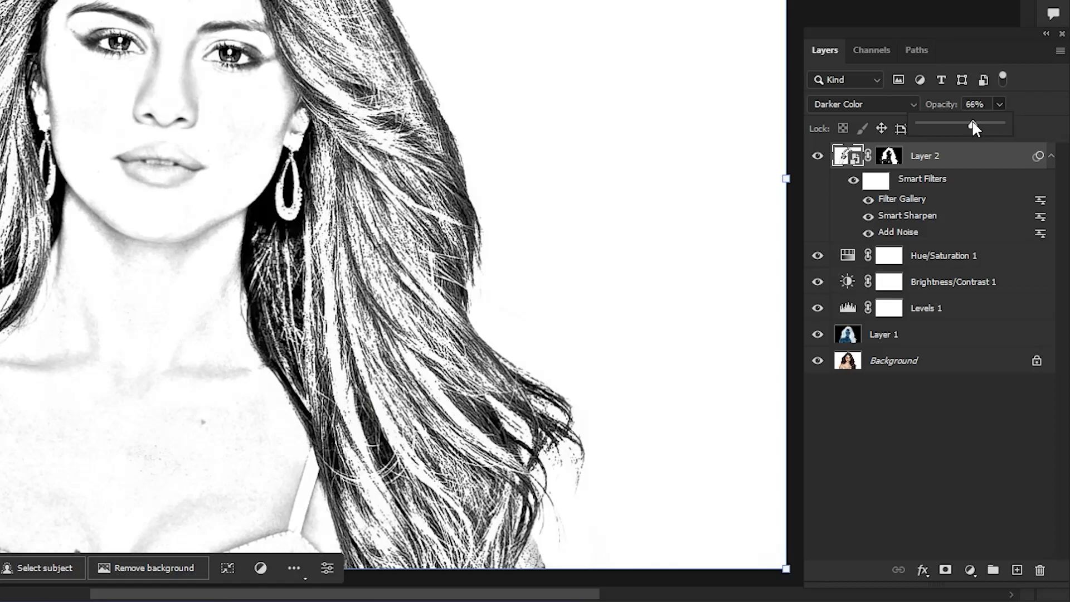
{"action": "left_click_drag", "start_coordinate": [971, 126], "coordinate": [965, 126]}
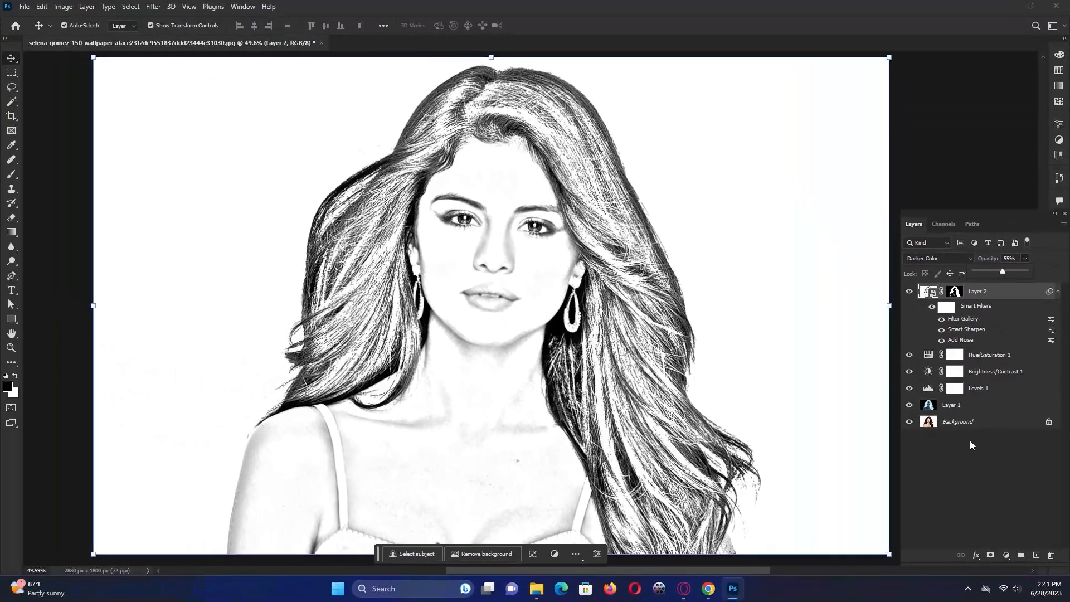
{"action": "left_click", "coordinate": [970, 442]}
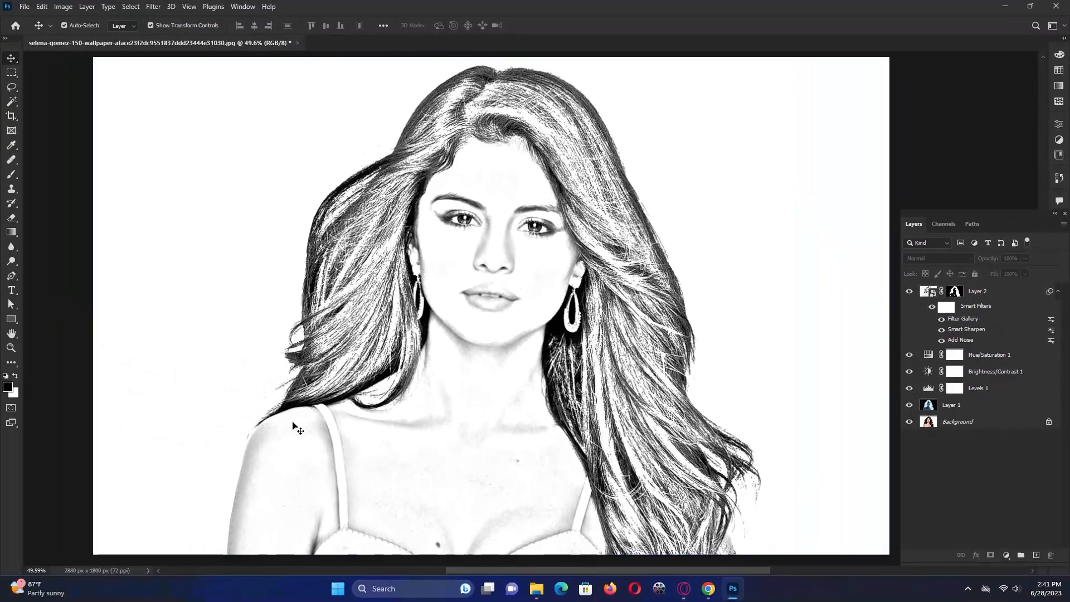
- Select Layer 2 again and examine the finished sketch, both the face up close and the whole portrait
{"action": "left_click", "coordinate": [982, 293]}
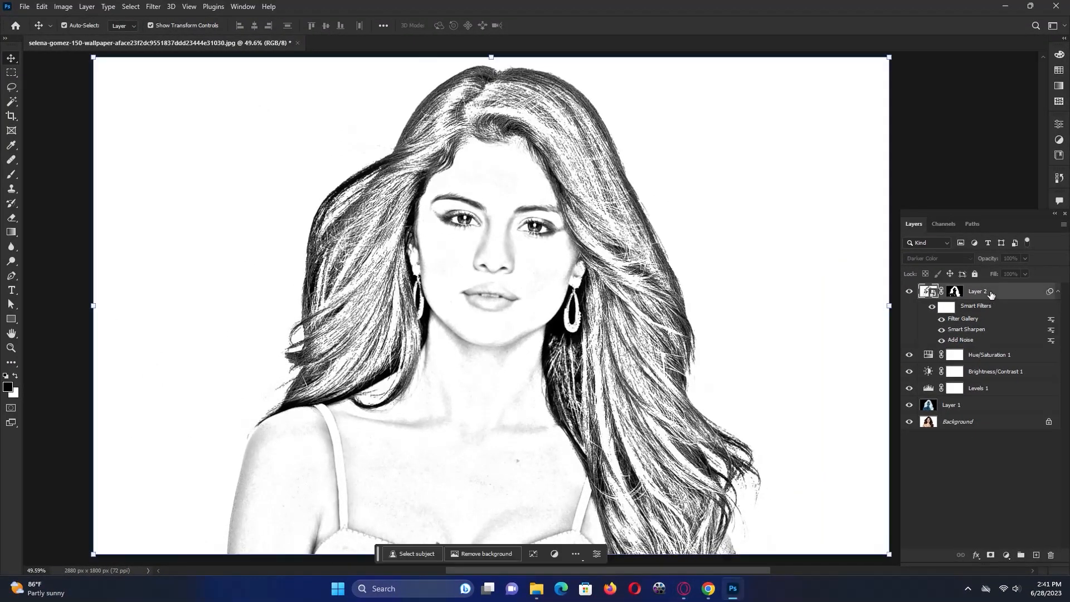
{"action": "scroll", "coordinate": [500, 256], "scroll_direction": "up", "scroll_amount": 5}
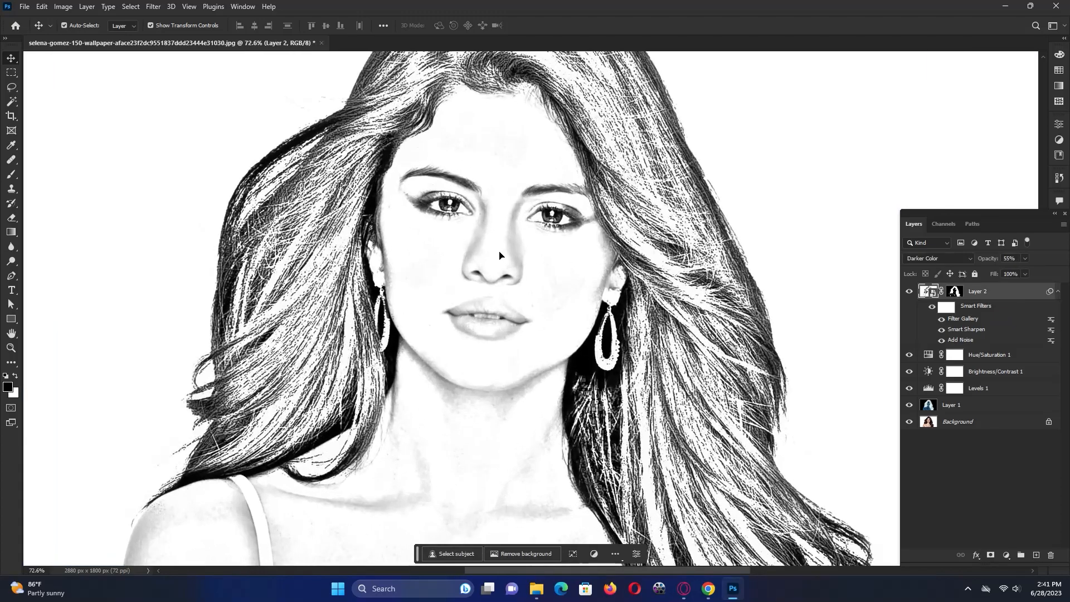
{"action": "scroll", "coordinate": [500, 256], "scroll_direction": "down", "scroll_amount": 3}
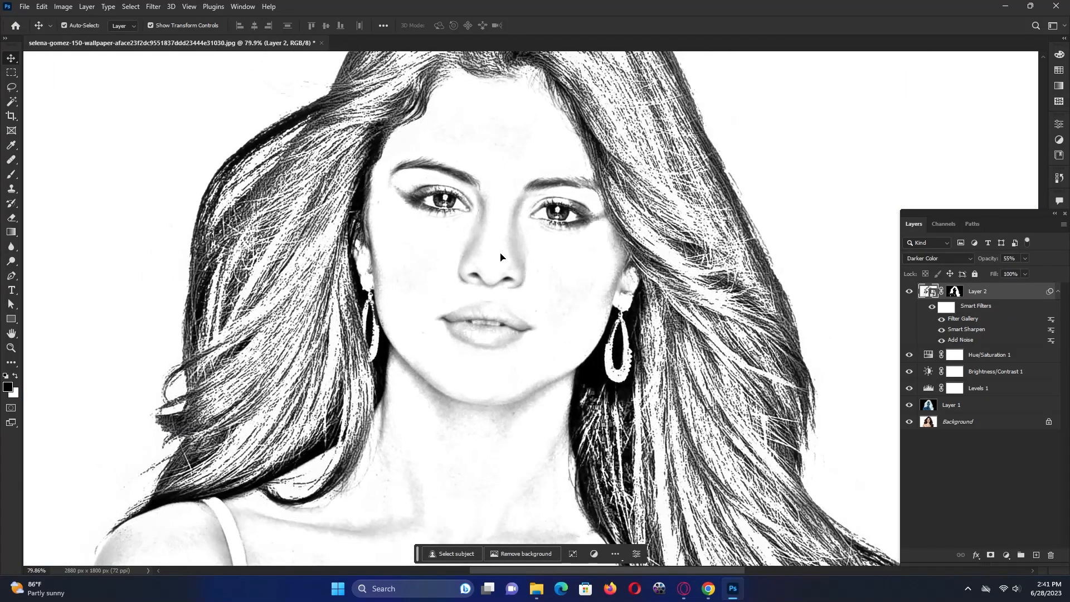
{"action": "scroll", "coordinate": [500, 256], "scroll_direction": "down", "scroll_amount": 2}
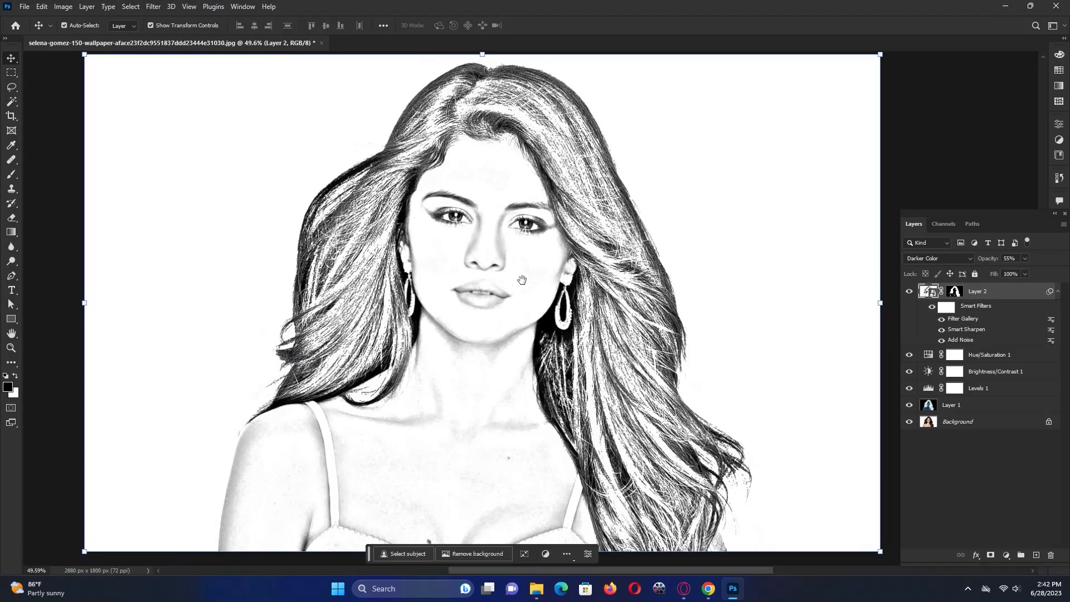
{"action": "scroll", "coordinate": [522, 284], "scroll_direction": "up", "scroll_amount": 1}
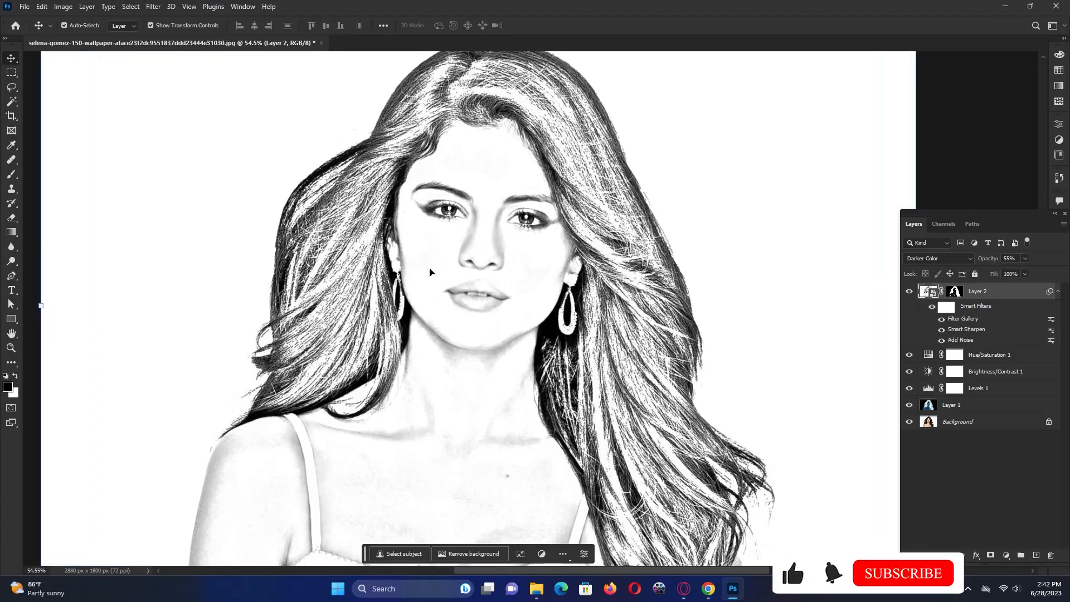